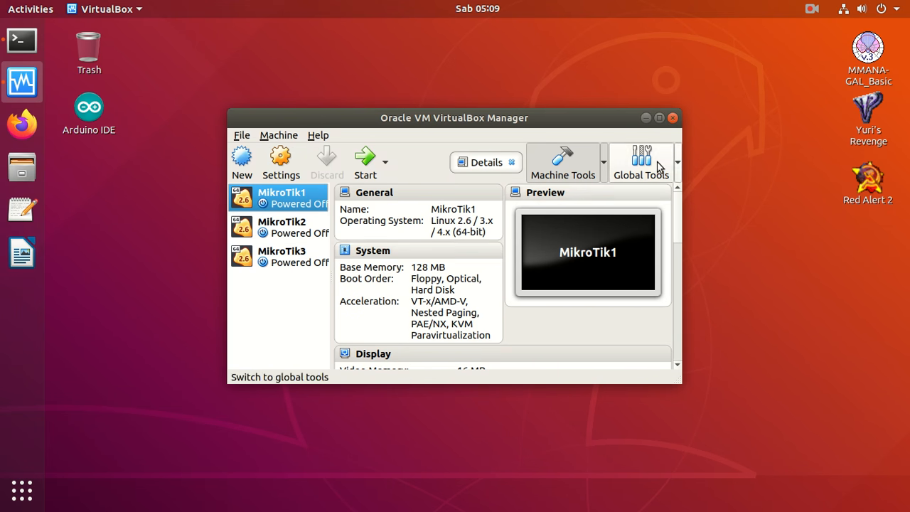
- Start a new Linux Ubuntu (64-bit) virtual machine named Ubuntu Server 20.04 KOSONG with 1024 MB of memory
left_click(661, 119)
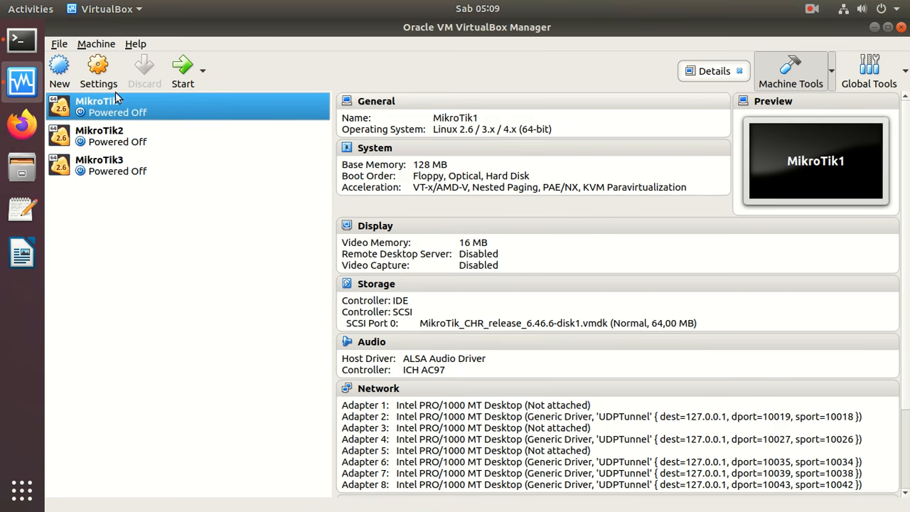
left_click(60, 70)
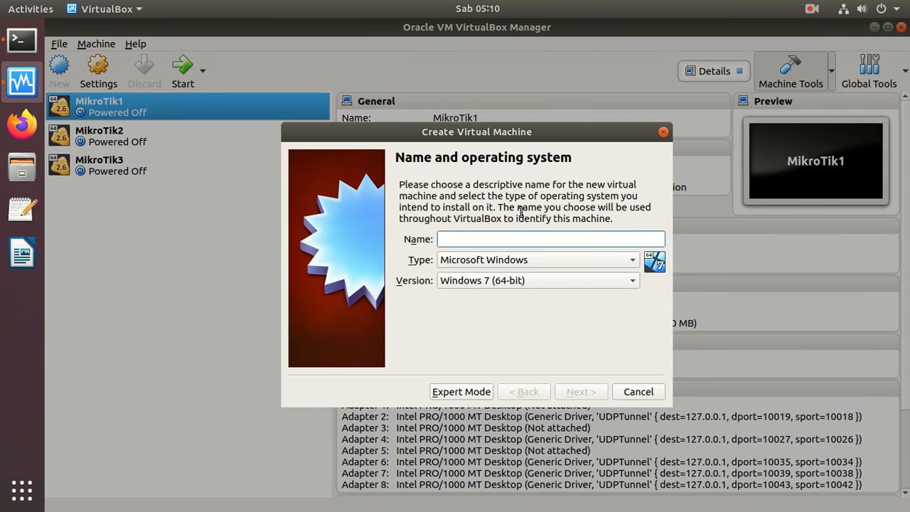
type("Ubu")
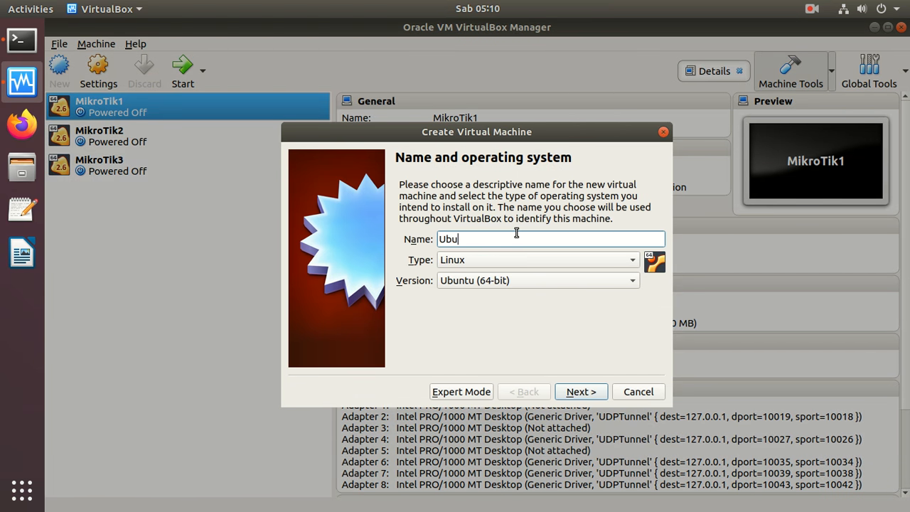
type("ntu Server 20.04 KOSONG")
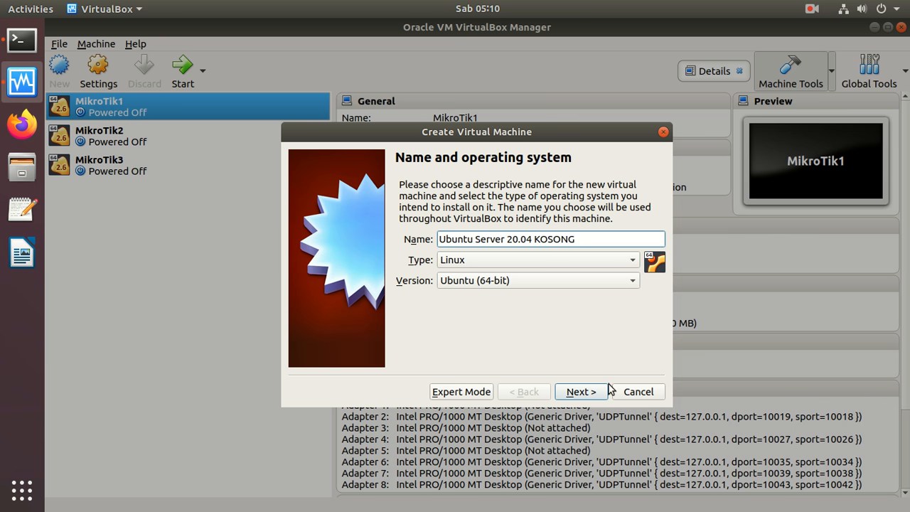
left_click(590, 394)
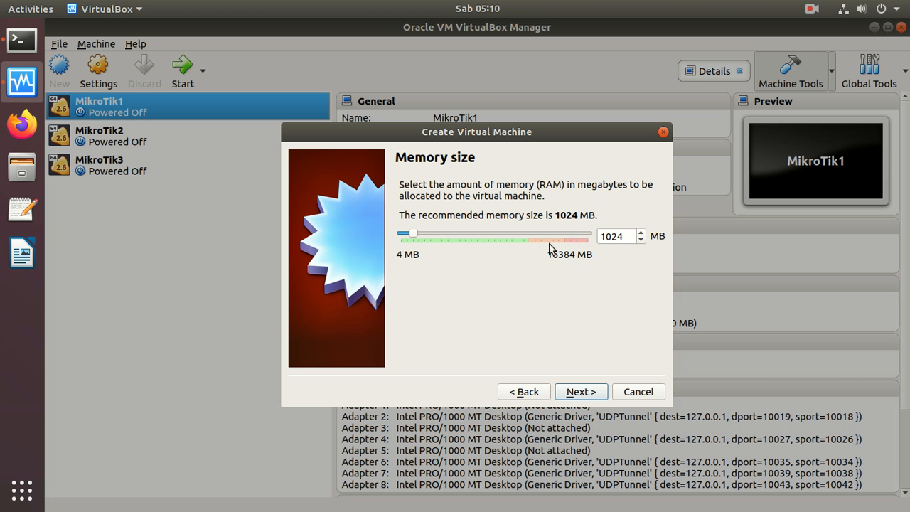
left_click(587, 395)
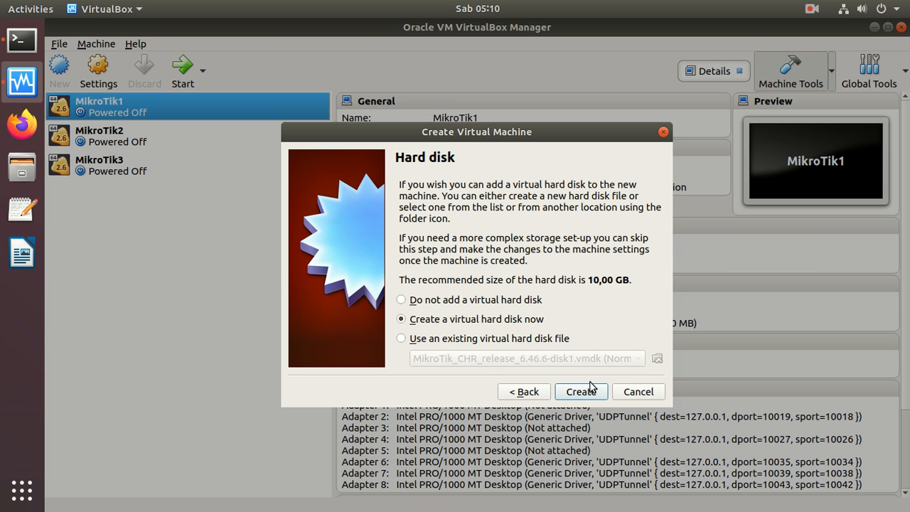
- Create a new 40 GB VDI virtual hard disk for the machine and finish creating it
left_click(579, 387)
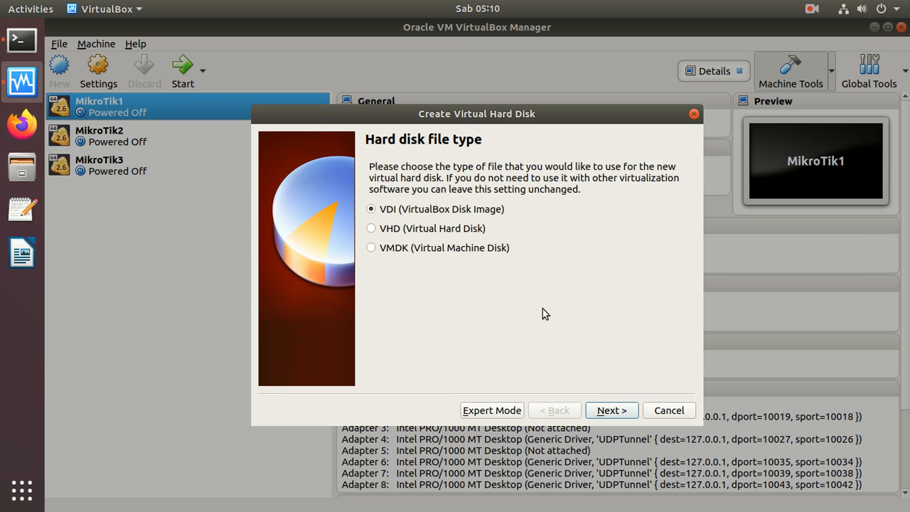
left_click(610, 411)
left_click(623, 410)
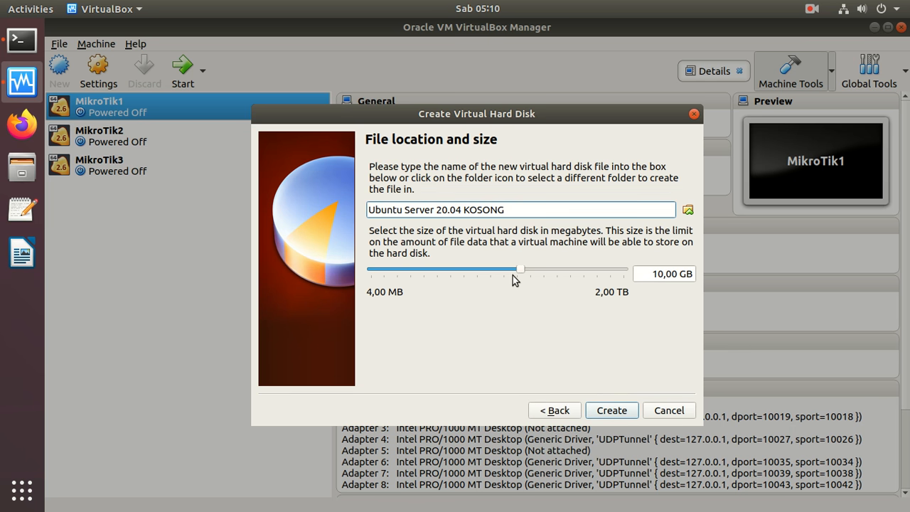
left_click(534, 270)
left_click(540, 271)
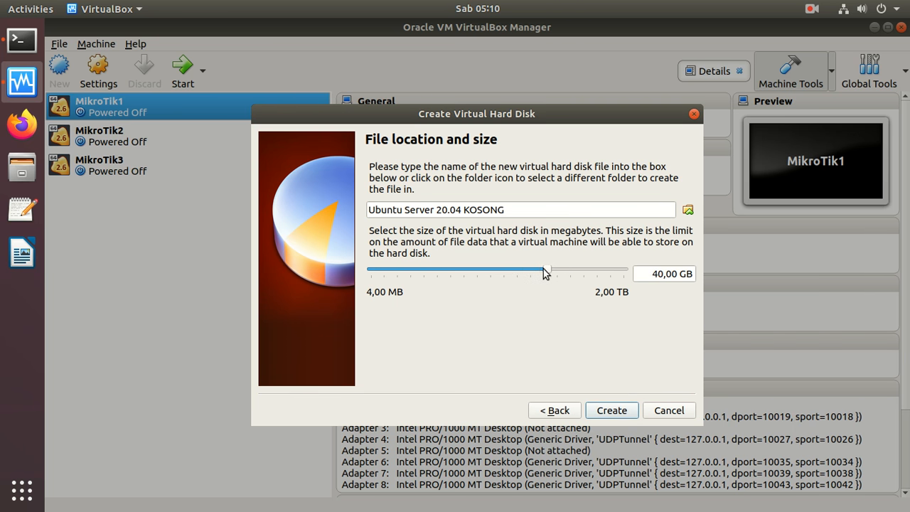
left_click(619, 408)
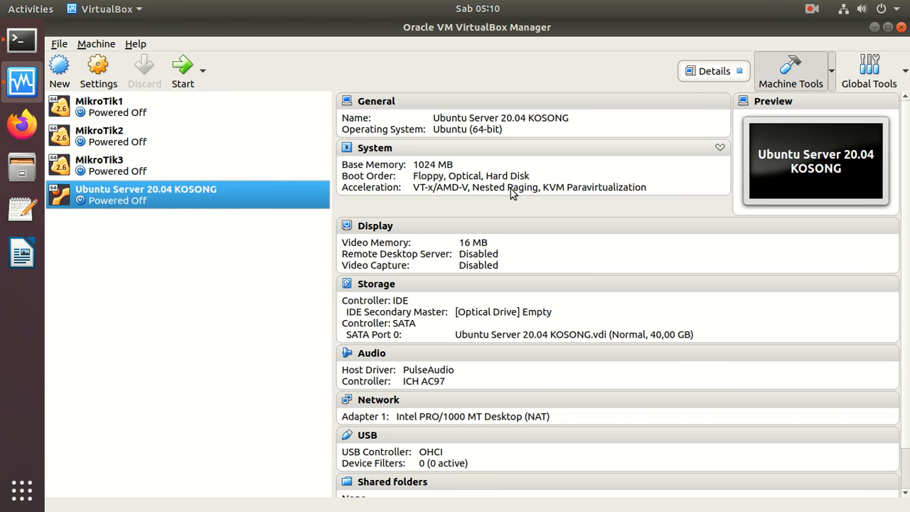
- Open the settings of the Ubuntu Server 20.04 KOSONG machine and review its general, advanced, description and disk encryption options
right_click(250, 196)
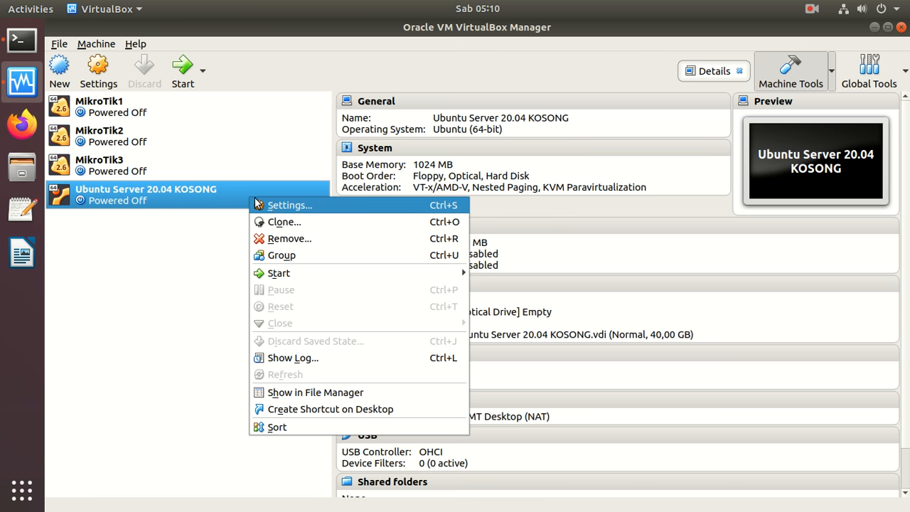
key("Escape")
key("ctrl+s")
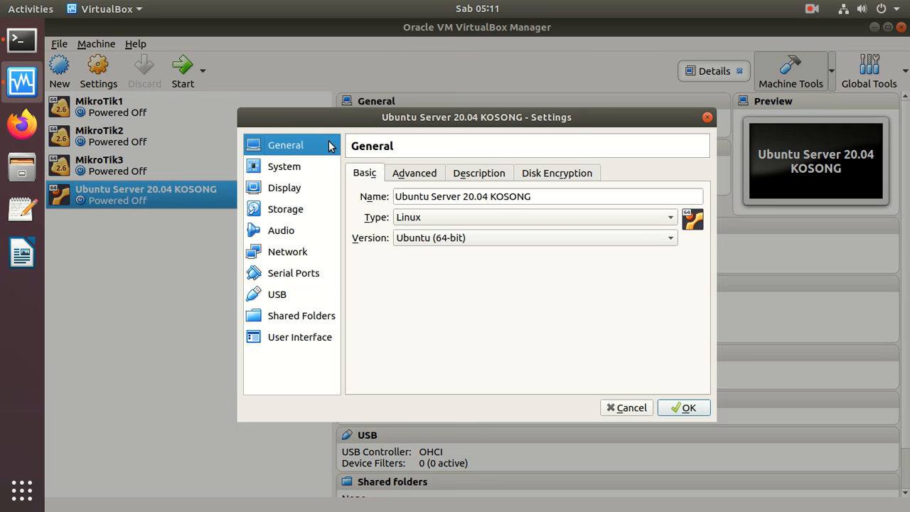
left_click(424, 179)
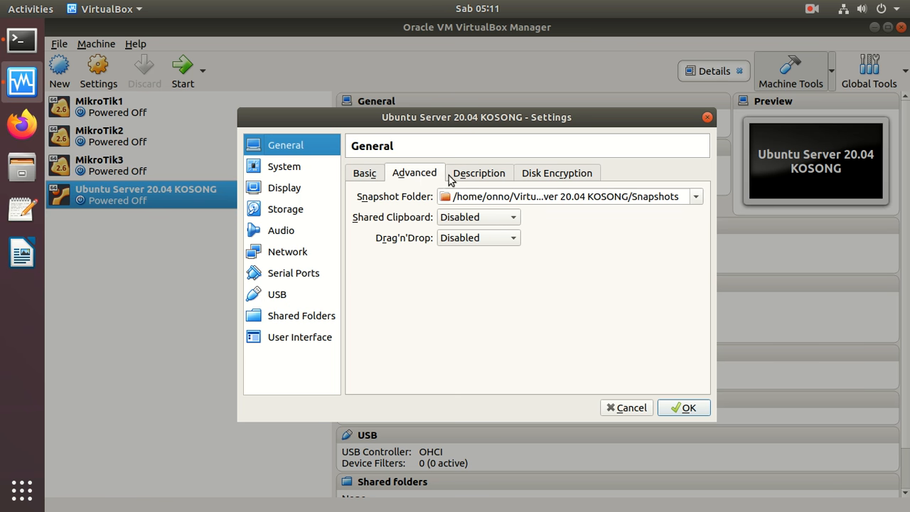
left_click(469, 179)
left_click(553, 177)
left_click(365, 176)
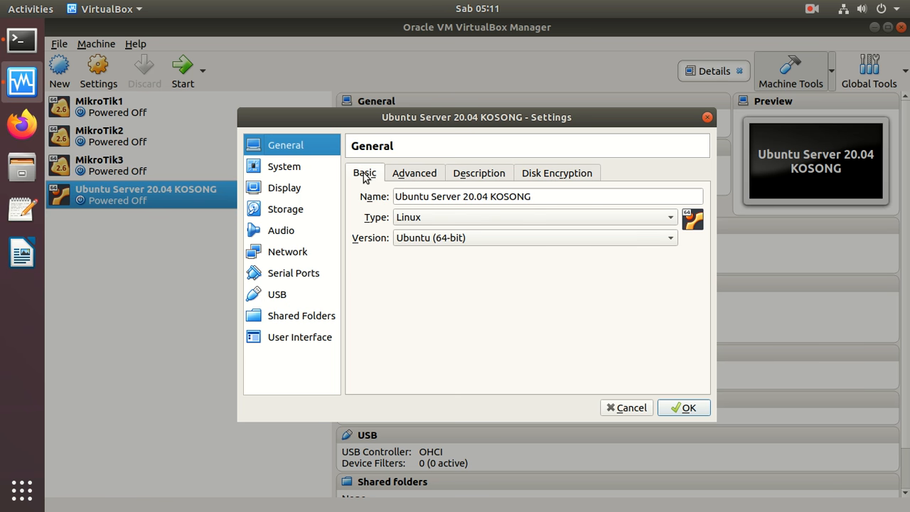
- Give the virtual machine 3 processors with PAE/NX enabled, and check its acceleration and motherboard options
left_click(288, 172)
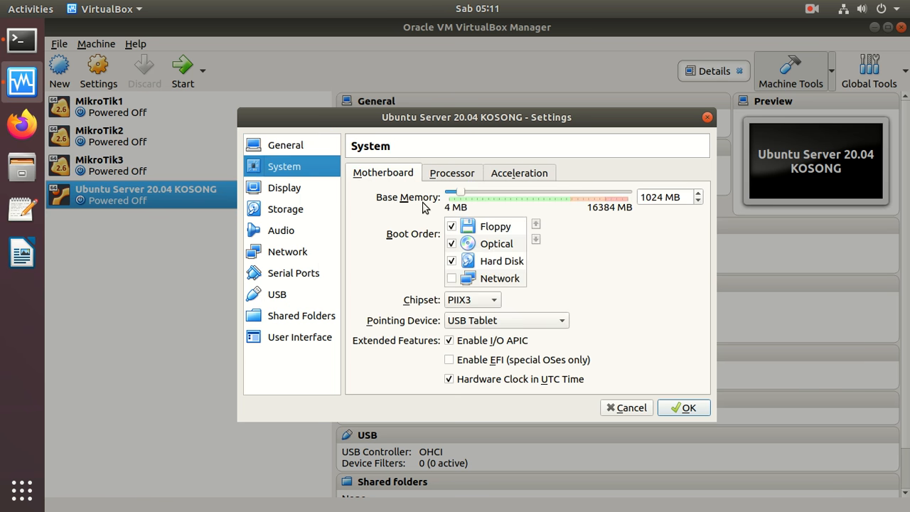
left_click(453, 175)
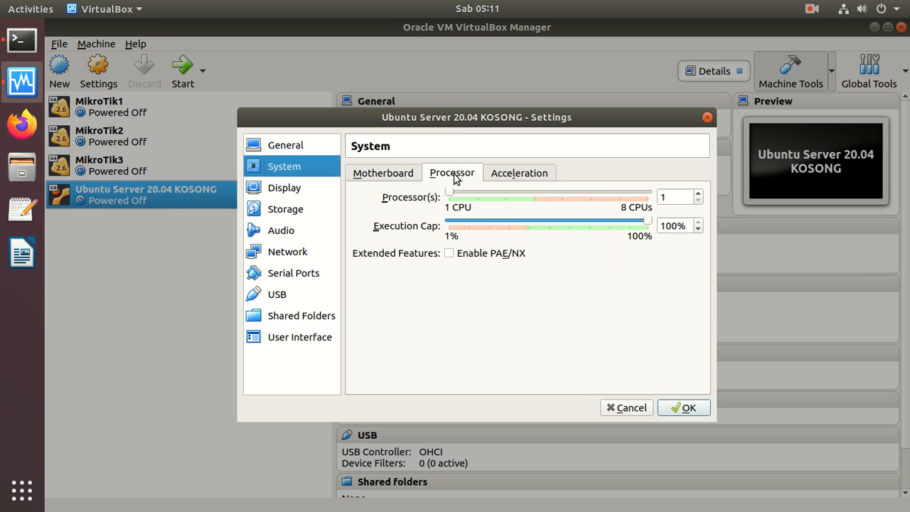
left_click(503, 193)
left_click(504, 192)
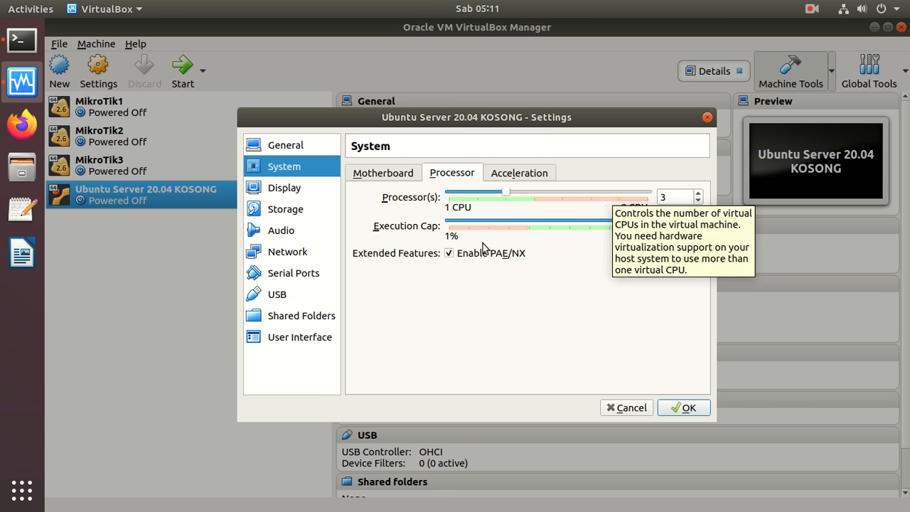
left_click(526, 179)
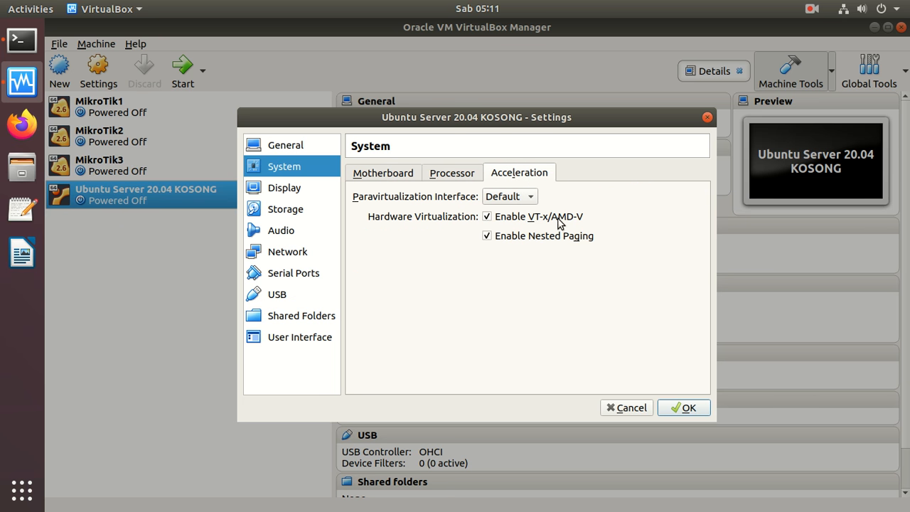
left_click(454, 175)
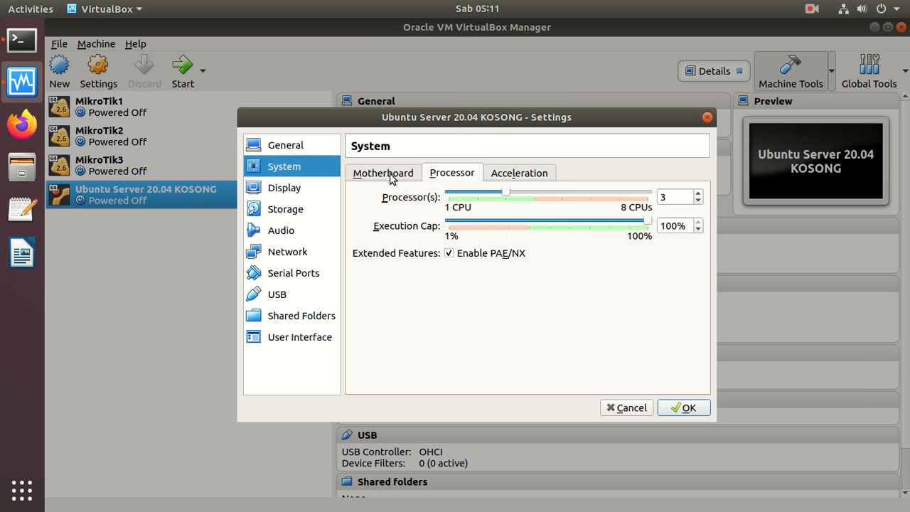
left_click(386, 174)
- Attach network adapter 1 to a bridged adapter on enp3s0 and show its advanced options
left_click(300, 191)
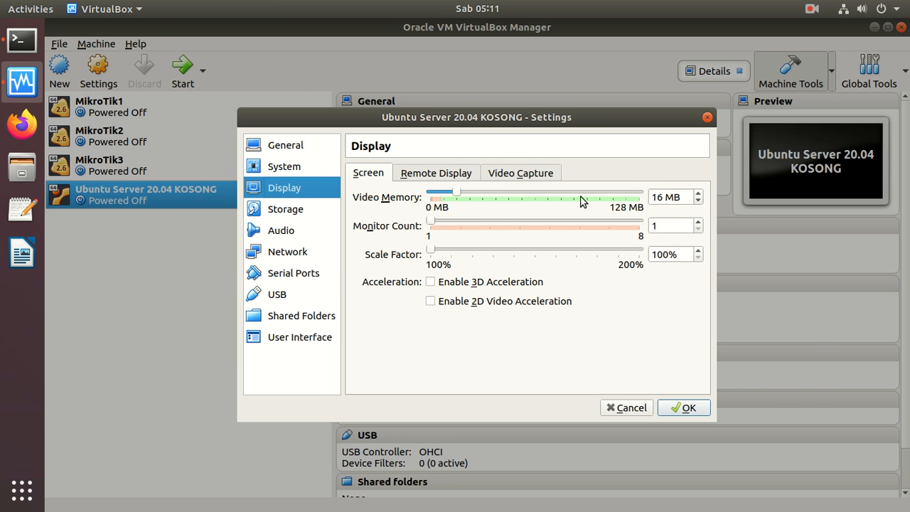
left_click(297, 254)
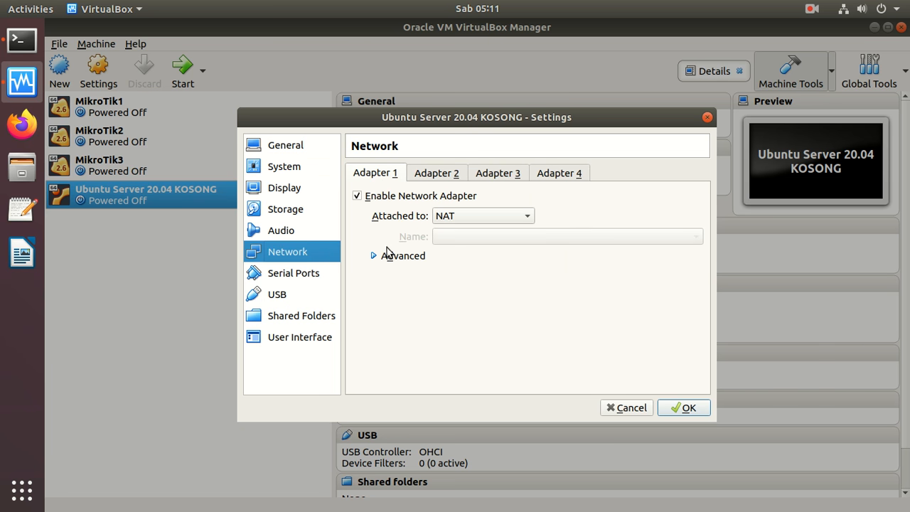
left_click(501, 216)
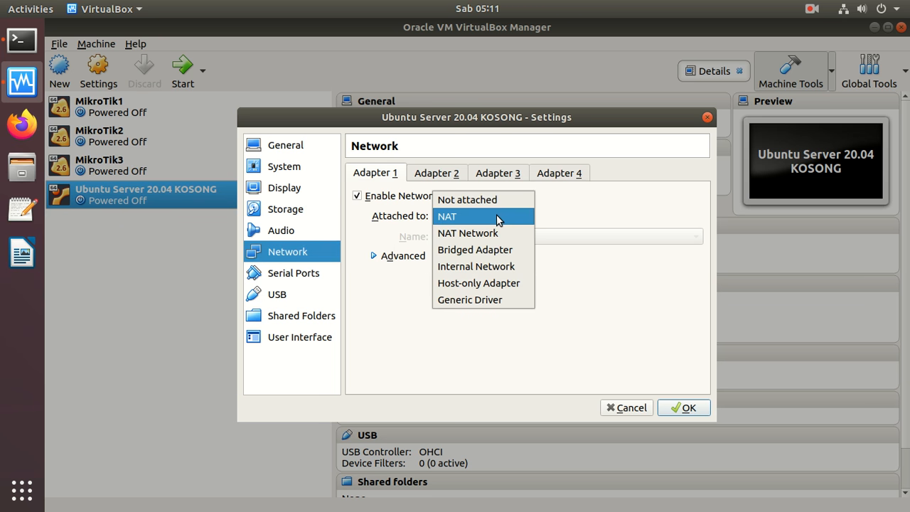
left_click(495, 252)
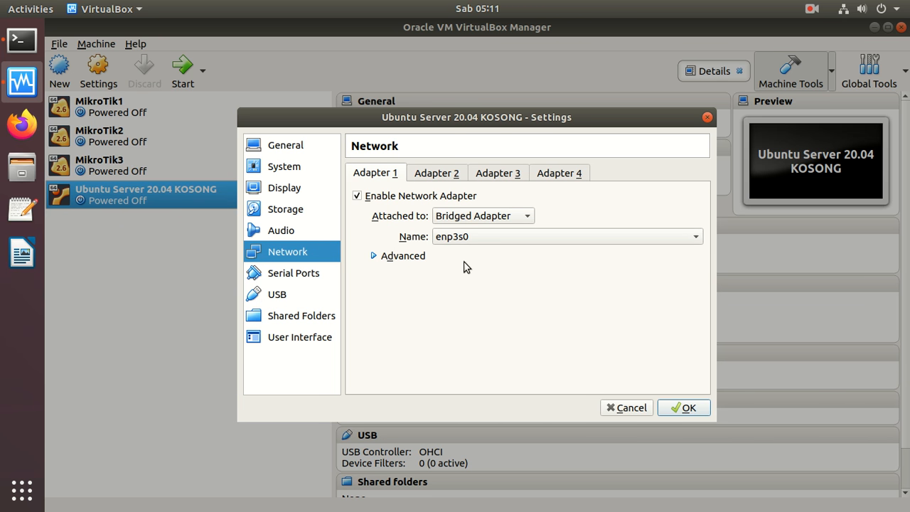
left_click(487, 237)
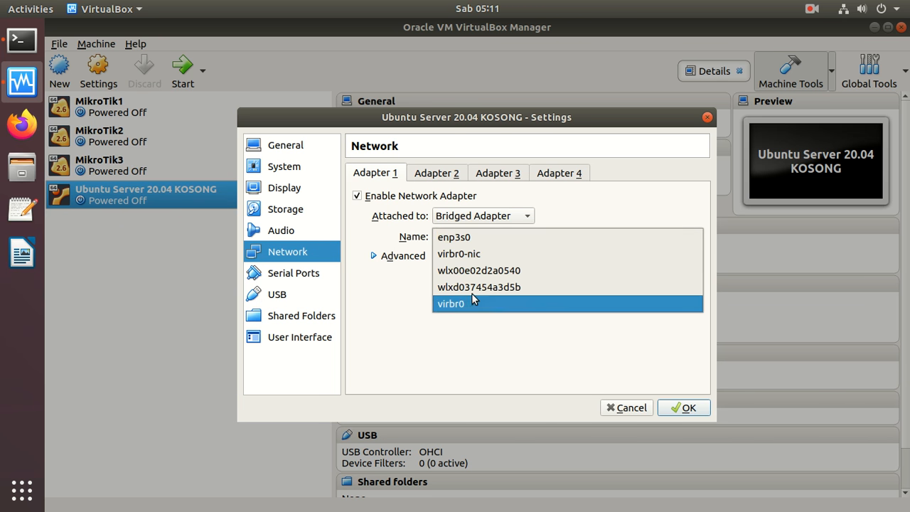
left_click(494, 342)
left_click(376, 255)
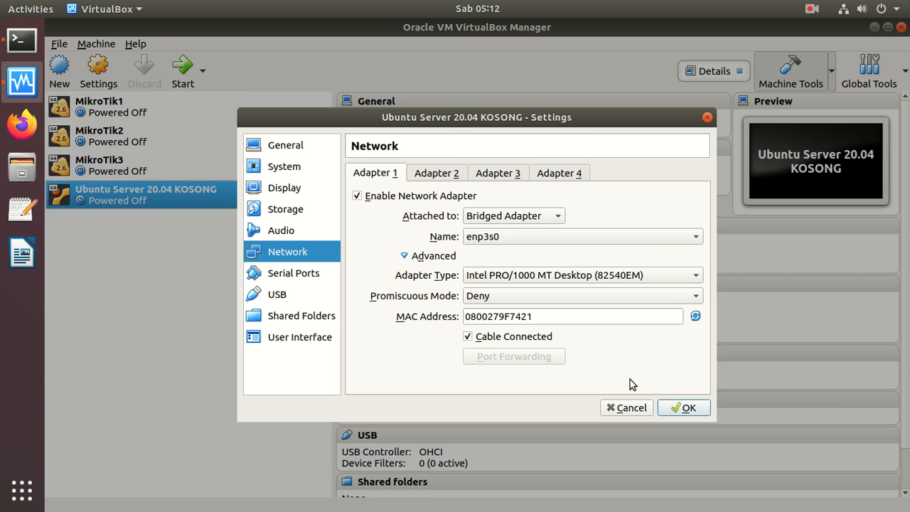
- Check the serial port, USB, shared folder and user interface settings, and save the machine's settings
left_click(309, 274)
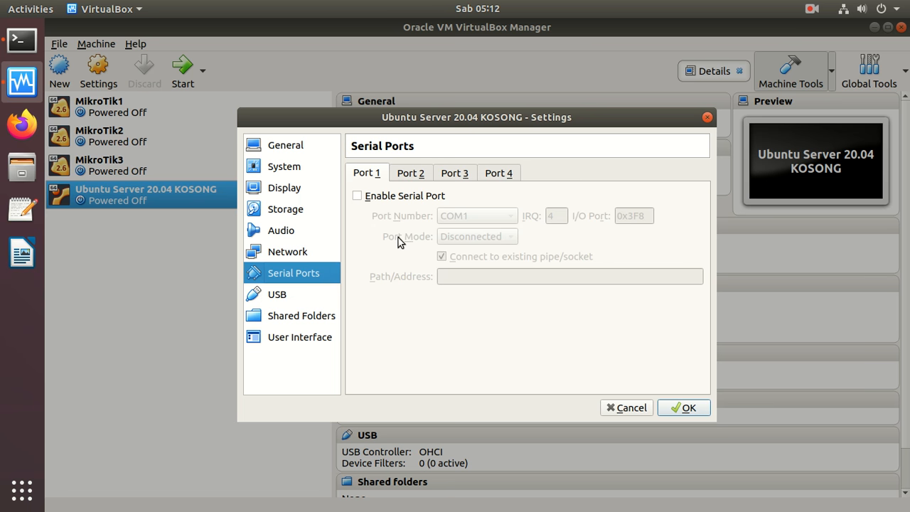
left_click(302, 291)
left_click(295, 323)
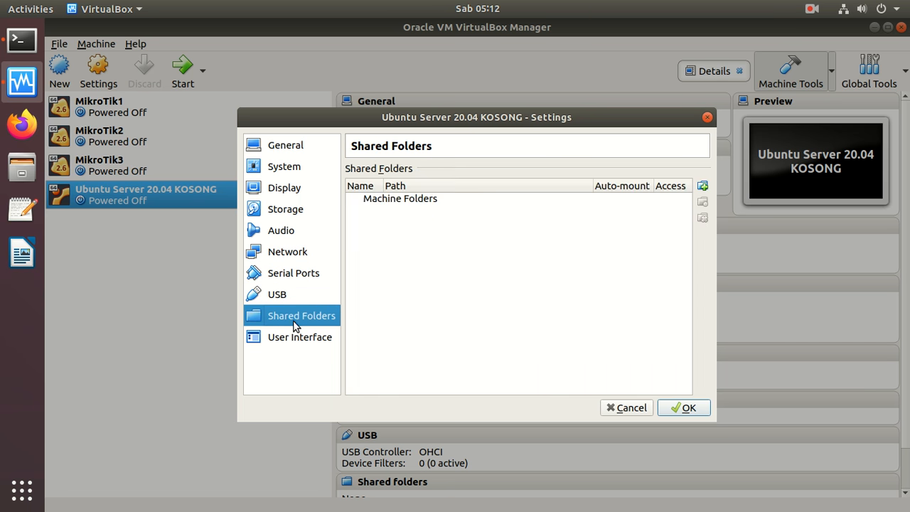
left_click(295, 340)
left_click(684, 409)
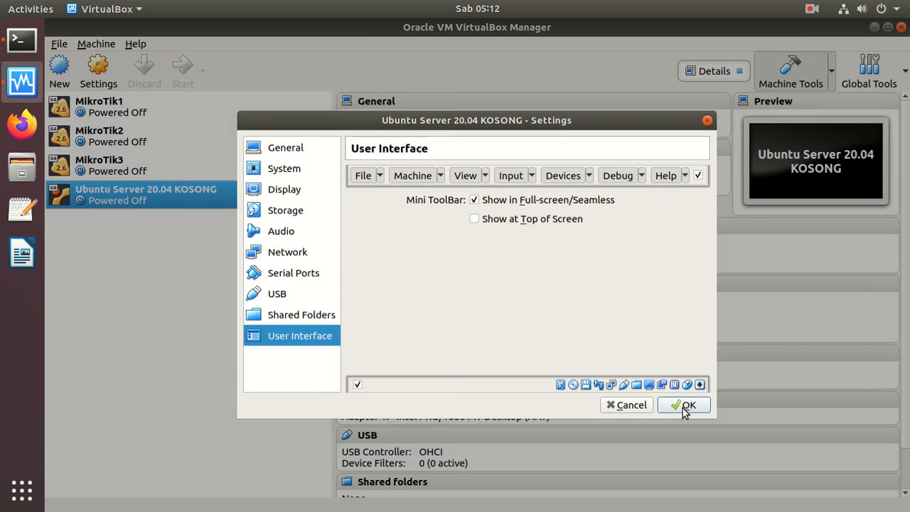
- Open the storage settings of the Ubuntu Server 20.04 KOSONG machine and start choosing a disk file for its empty IDE optical drive
right_click(237, 200)
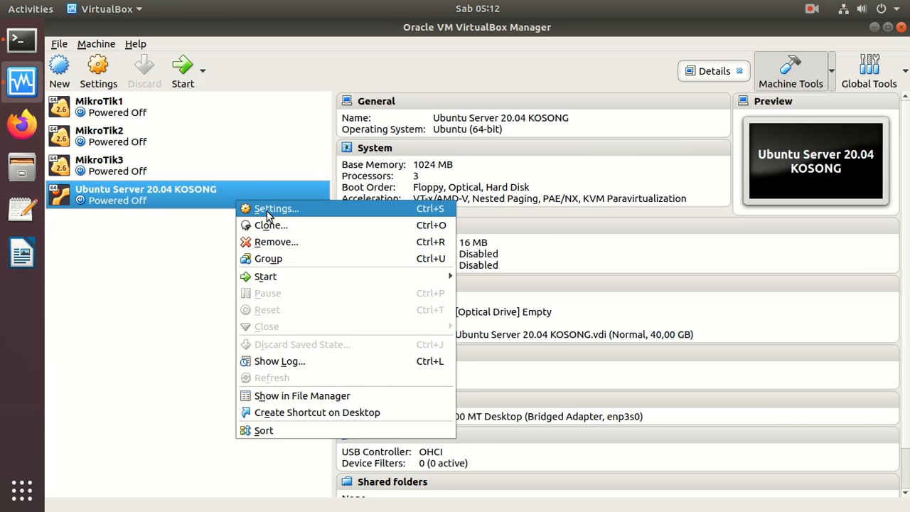
left_click(267, 210)
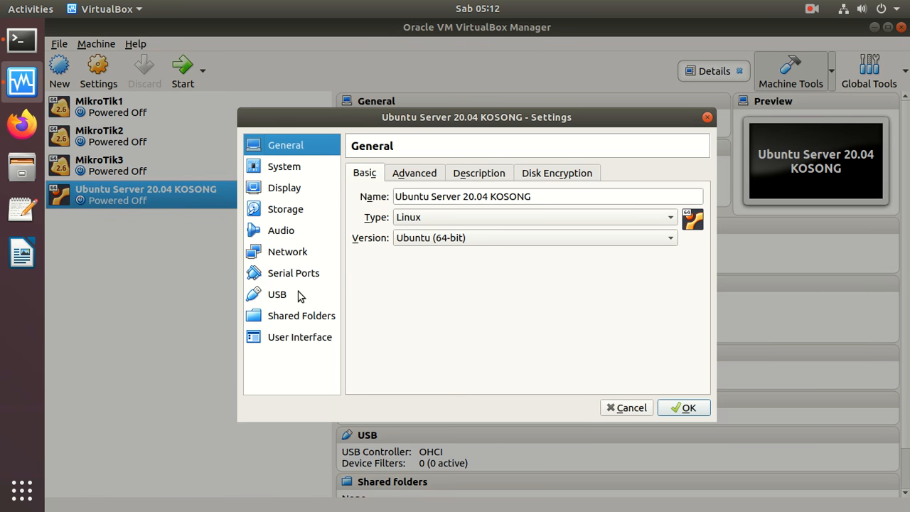
left_click(284, 215)
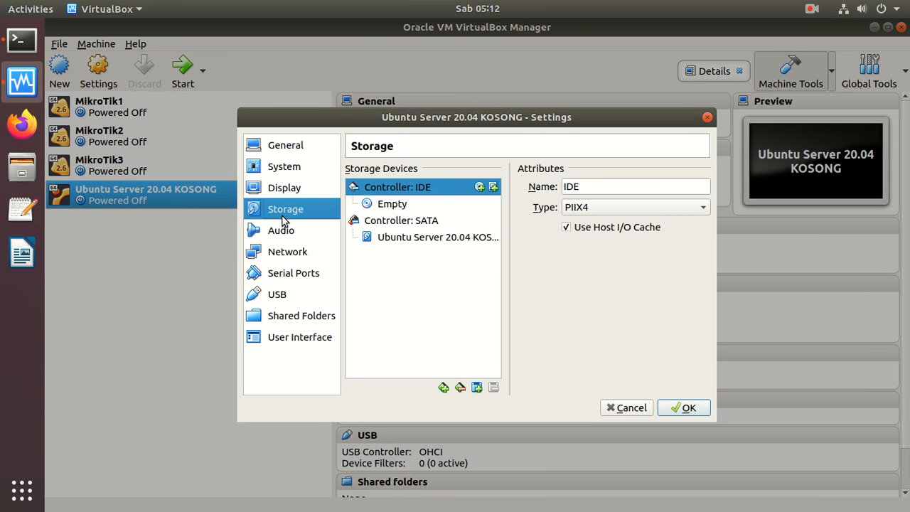
left_click(400, 205)
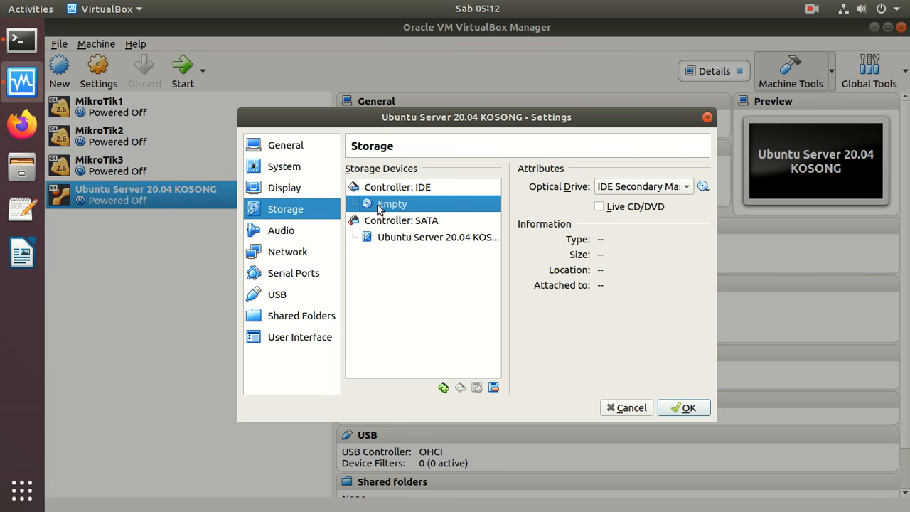
left_click(703, 186)
left_click(734, 197)
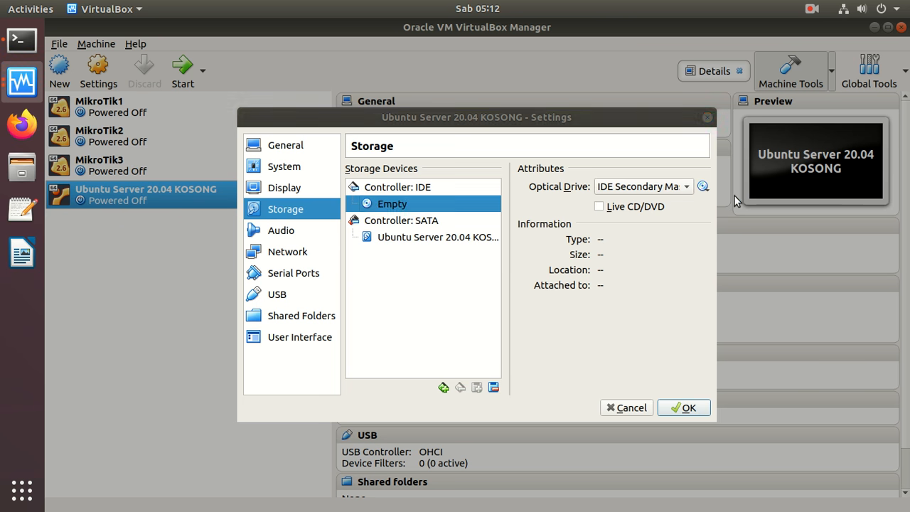
- Attach ubuntu-20.04-live-server-amd64.iso from /var/data/iso/ubuntu-20.04 to the optical drive and save the machine's settings
left_click(131, 226)
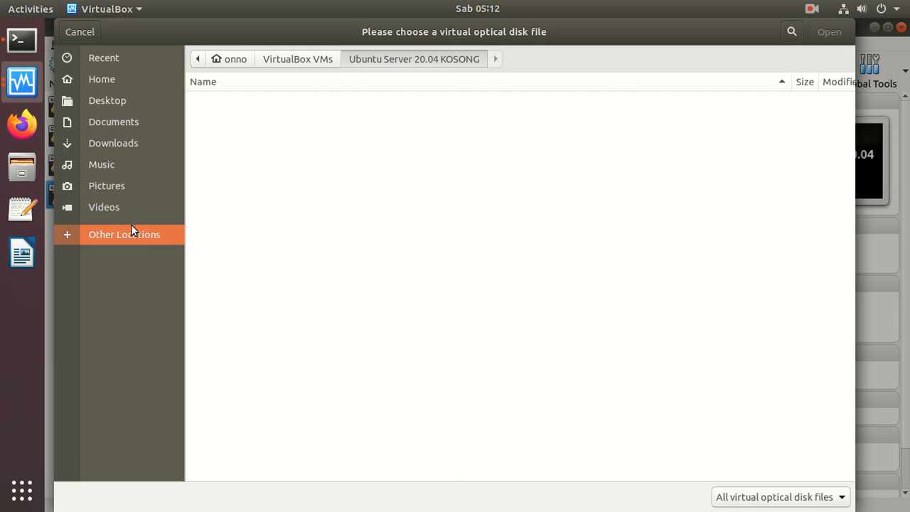
left_click(233, 84)
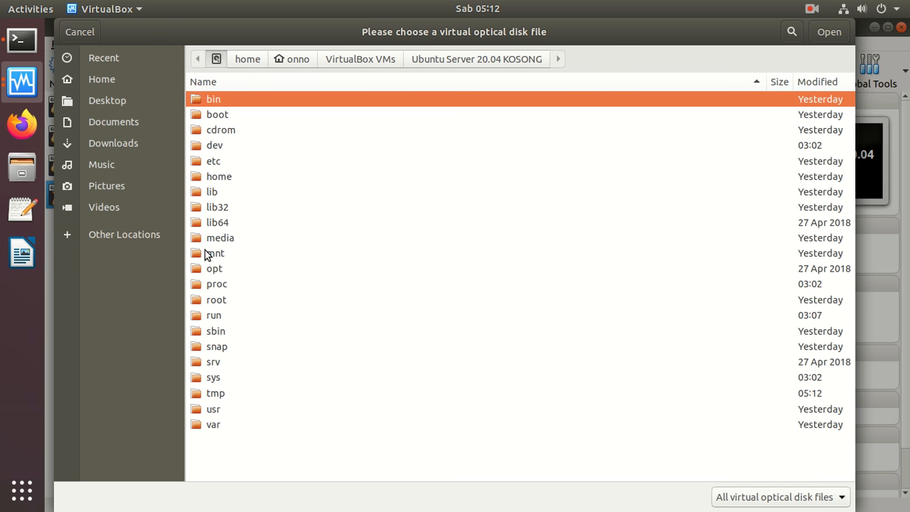
double_click(213, 425)
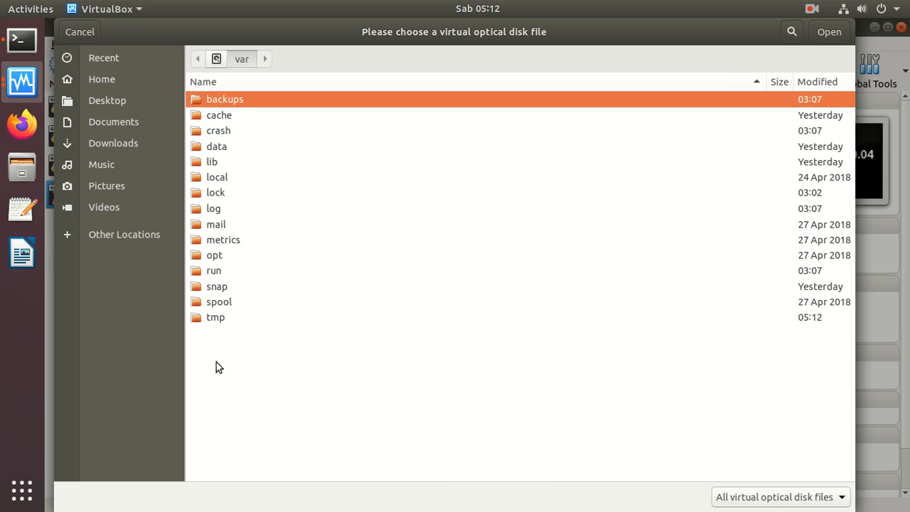
double_click(213, 146)
left_click(215, 117)
double_click(216, 117)
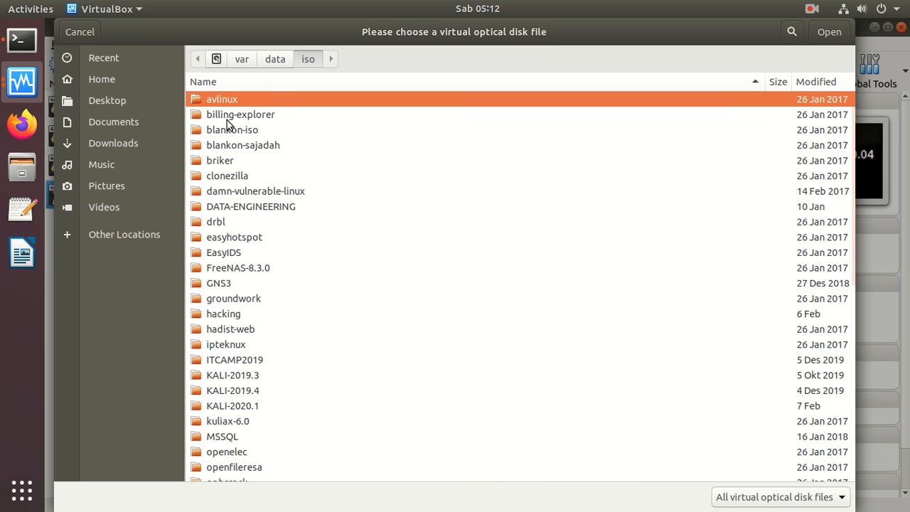
left_click(336, 81)
double_click(254, 176)
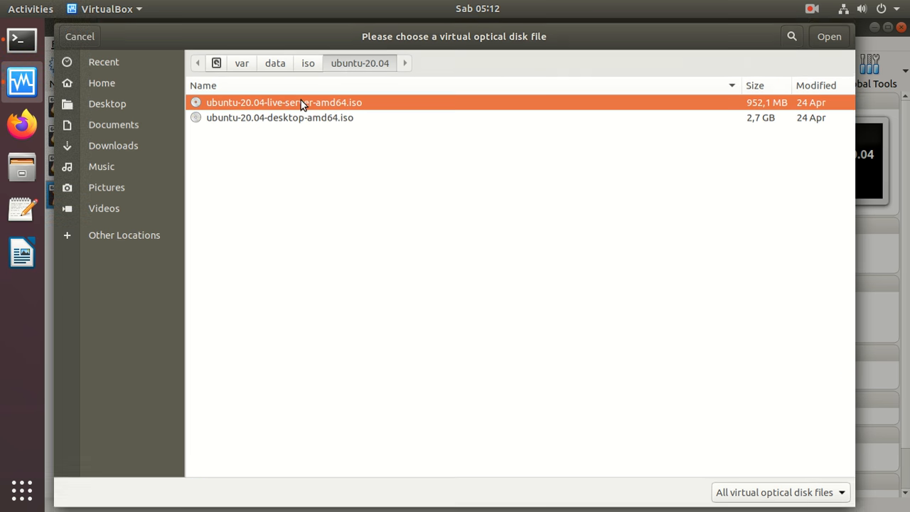
double_click(301, 100)
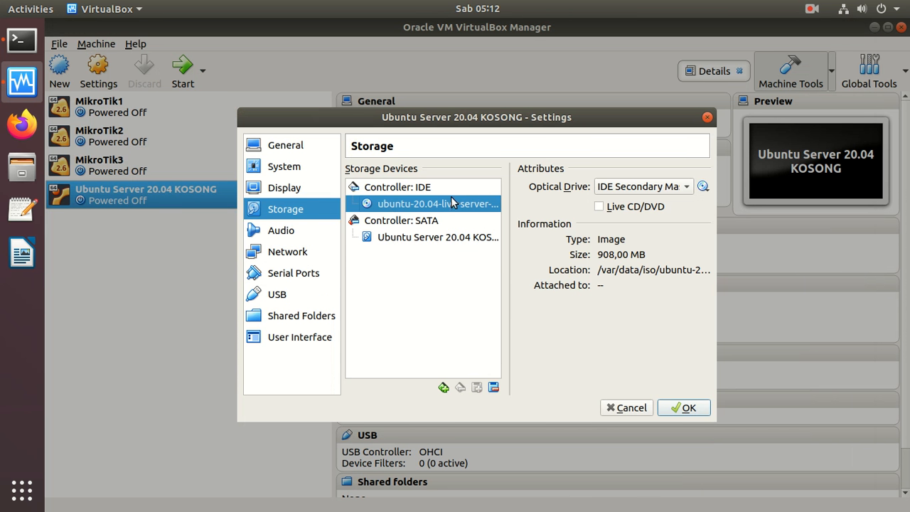
left_click(681, 409)
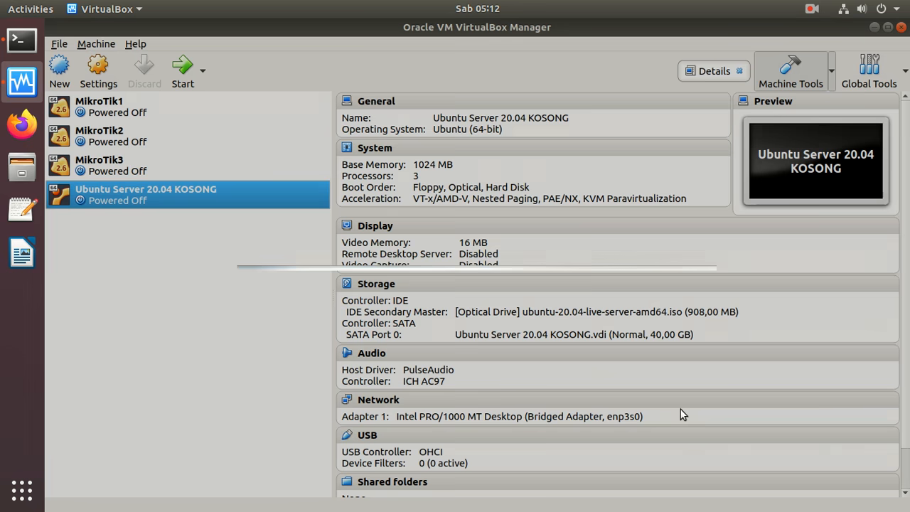
- Start the Ubuntu Server 20.04 KOSONG machine with a normal start, maximize its window and dismiss the keyboard and mouse notices
right_click(142, 184)
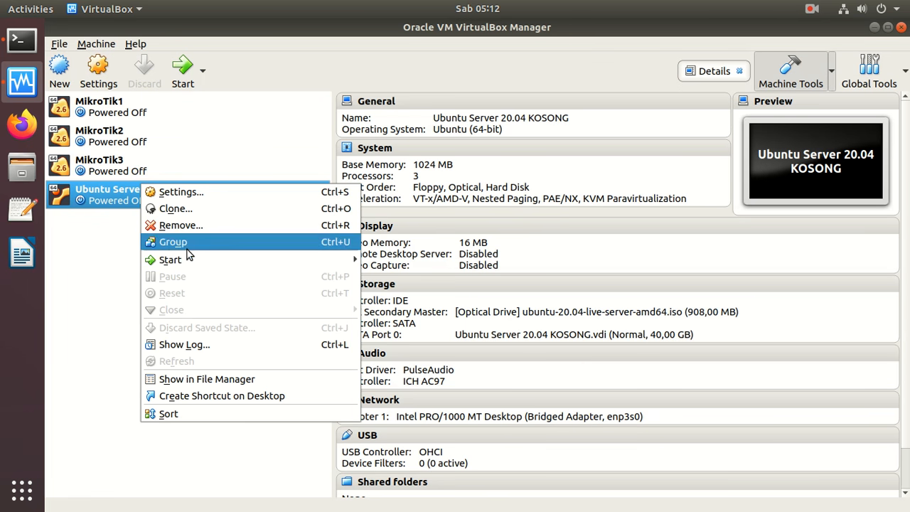
mouse_move(191, 265)
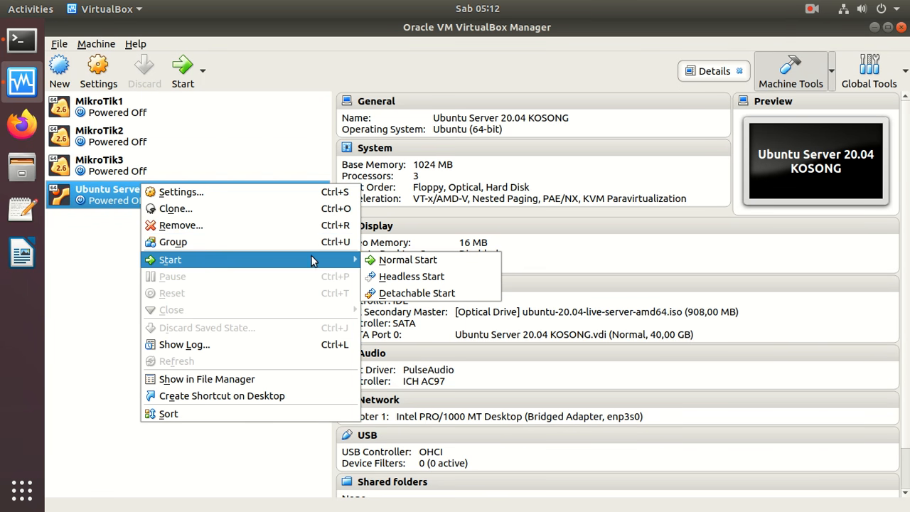
left_click(407, 260)
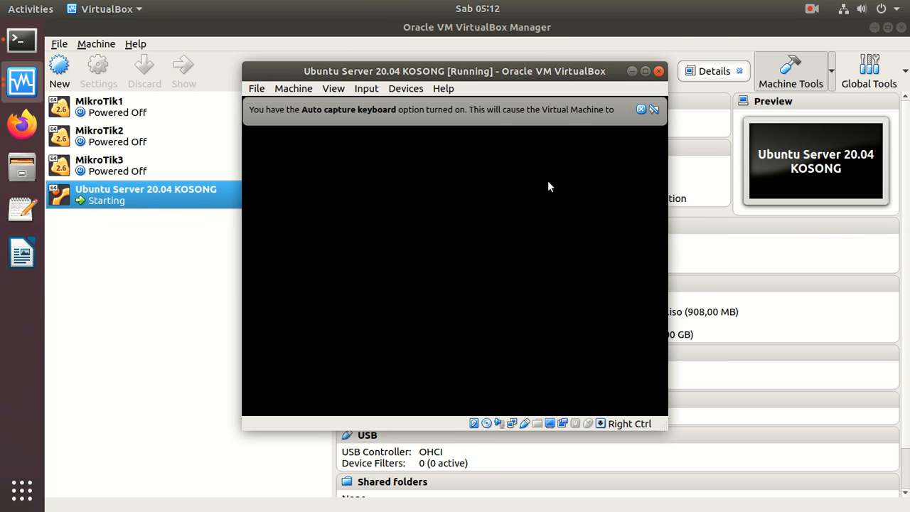
left_click(641, 110)
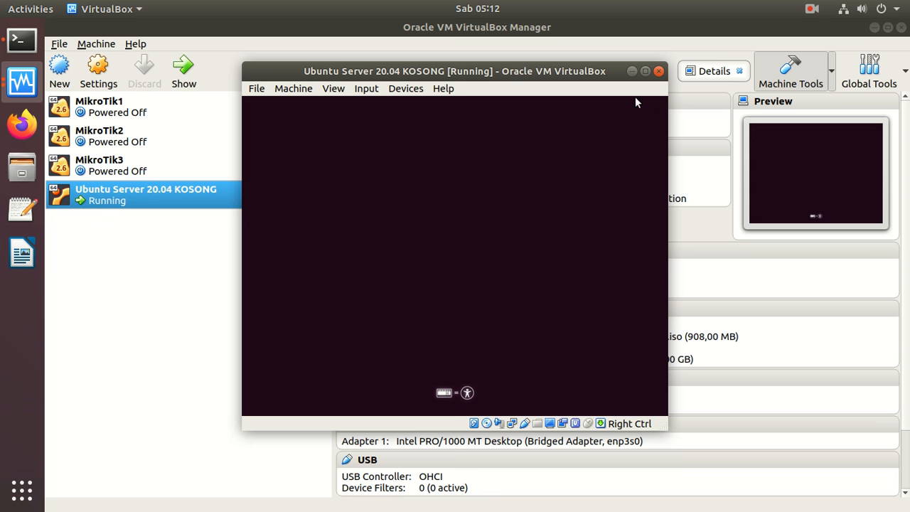
left_click(645, 72)
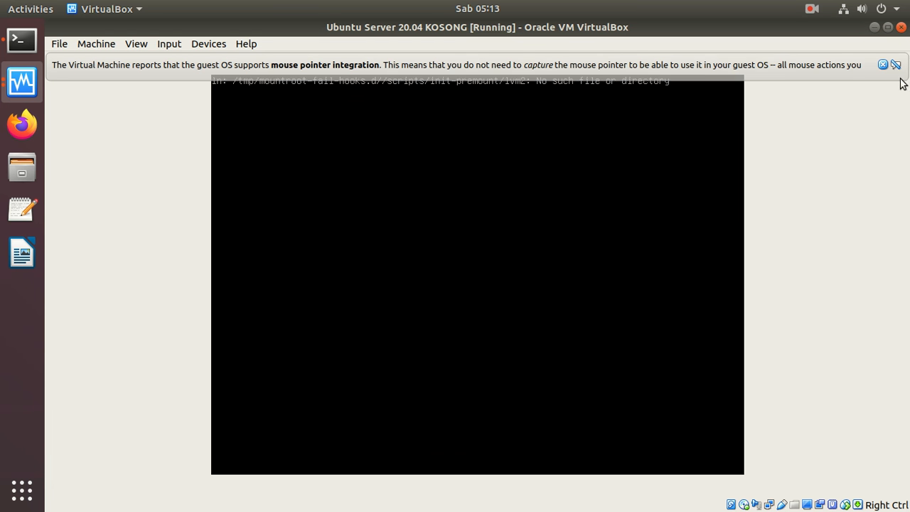
left_click(883, 64)
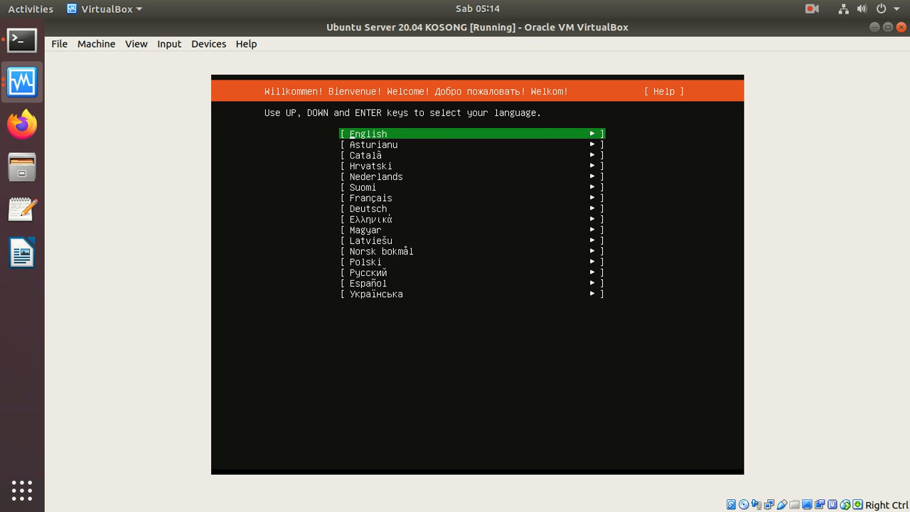
- Select English as the installer language and accept the English (US) keyboard, DHCP network, blank proxy and default archive mirror
key("Return")
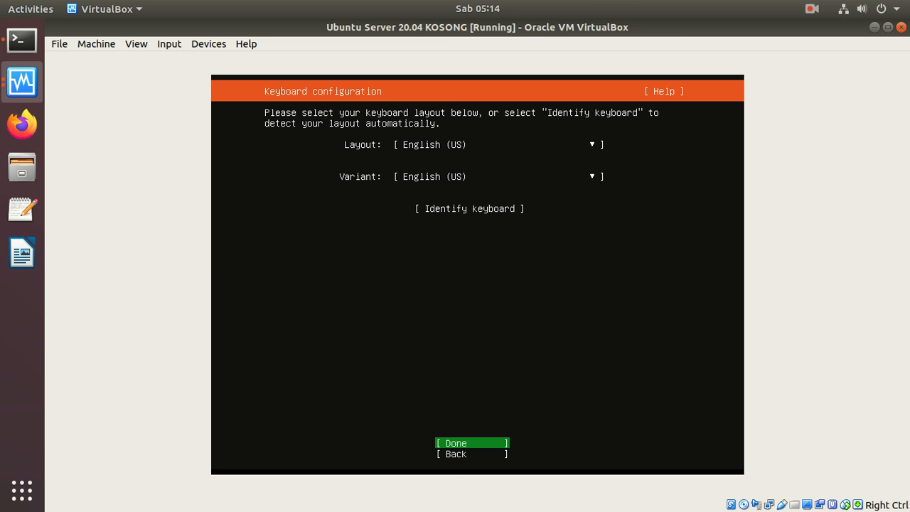
key("Return")
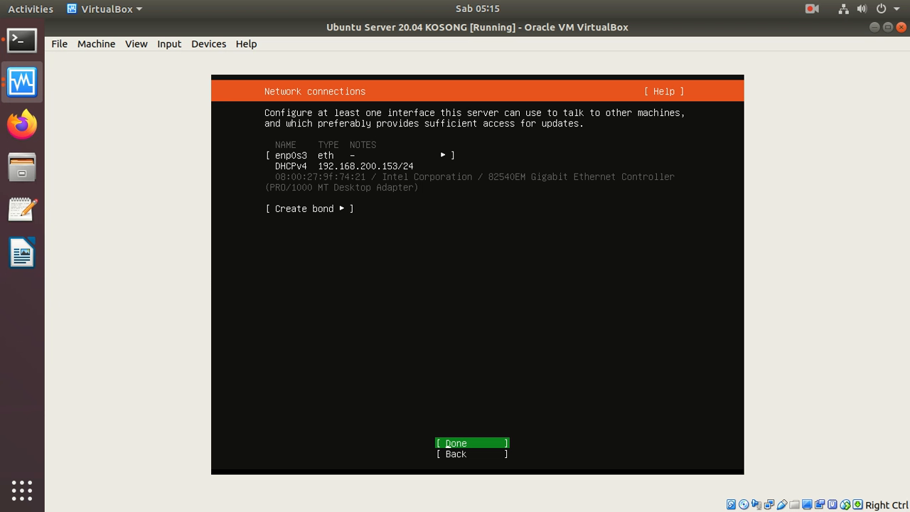
key("Return")
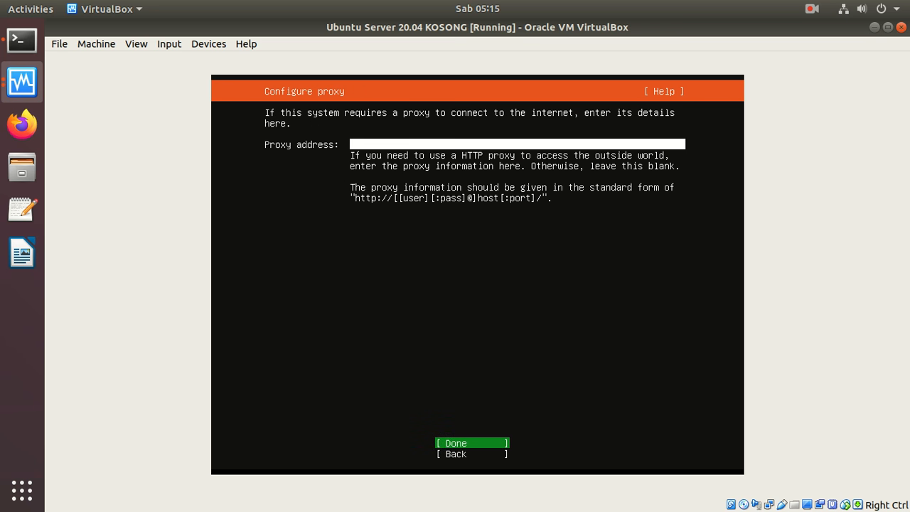
key("Return")
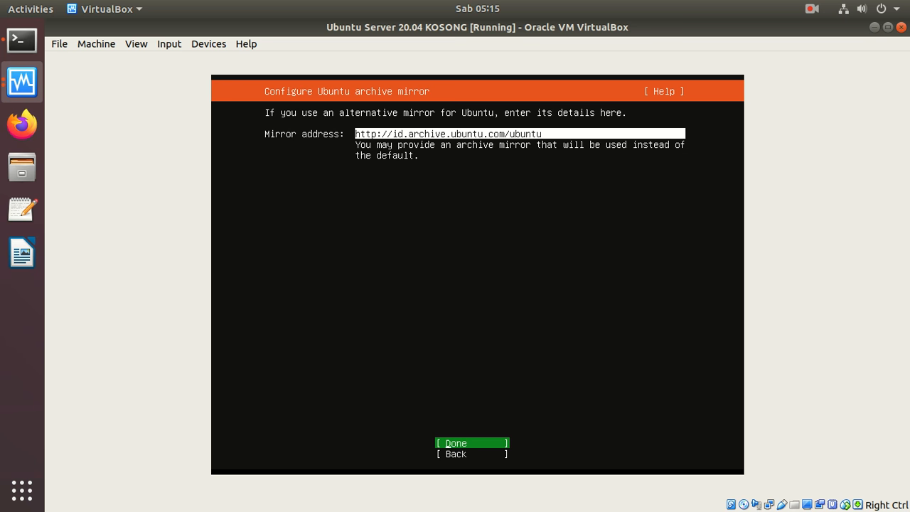
key("Return")
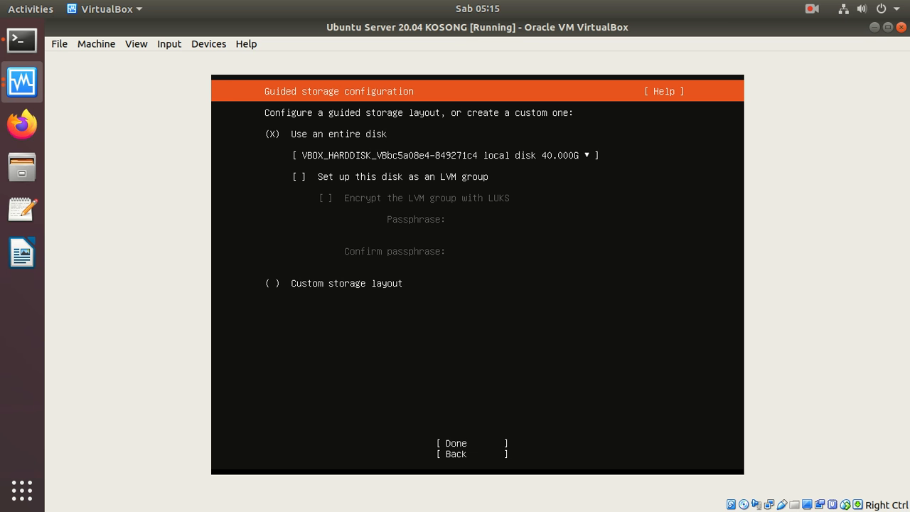
- Accept the guided storage layout that uses the entire 40 GB virtual disk without an LVM group
key("Tab")
key("Tab")
key("Up")
key("Up")
key("Down")
key("Down")
key("Down")
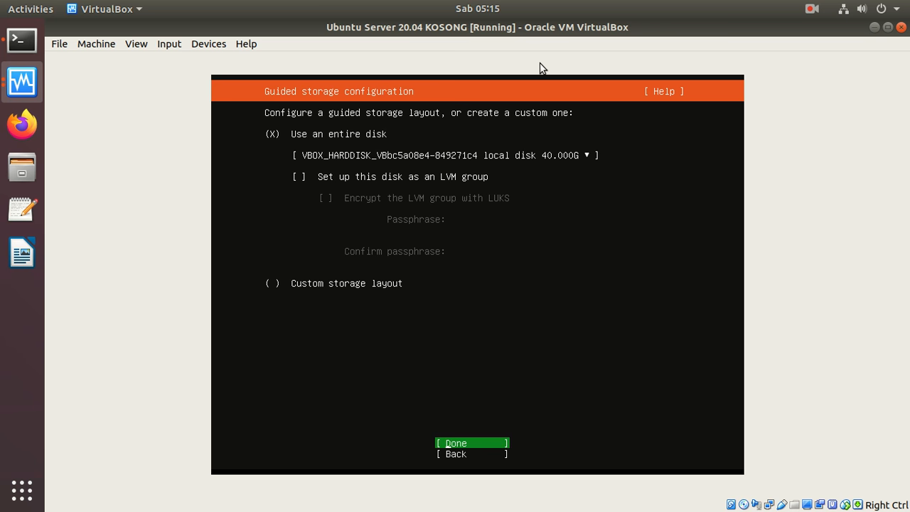
key("Return")
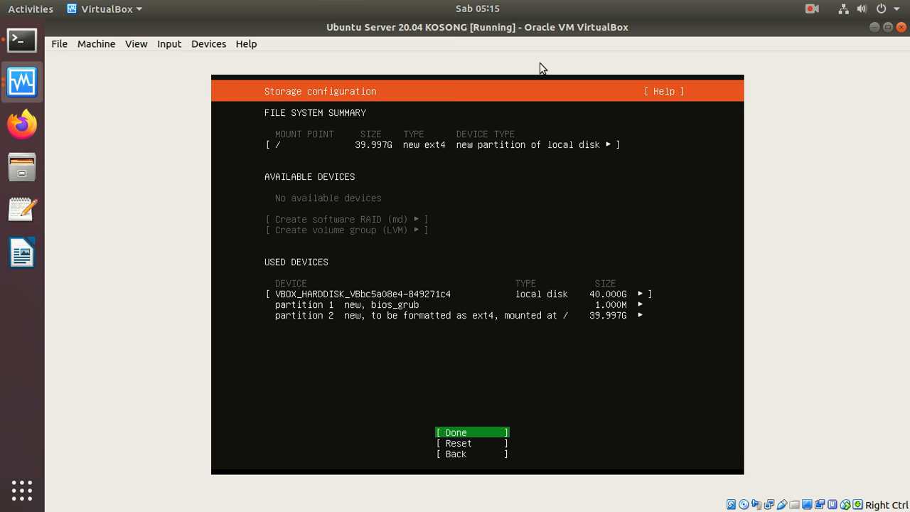
- Accept the storage configuration and confirm the destructive disk formatting to continue with the installation
key("Return")
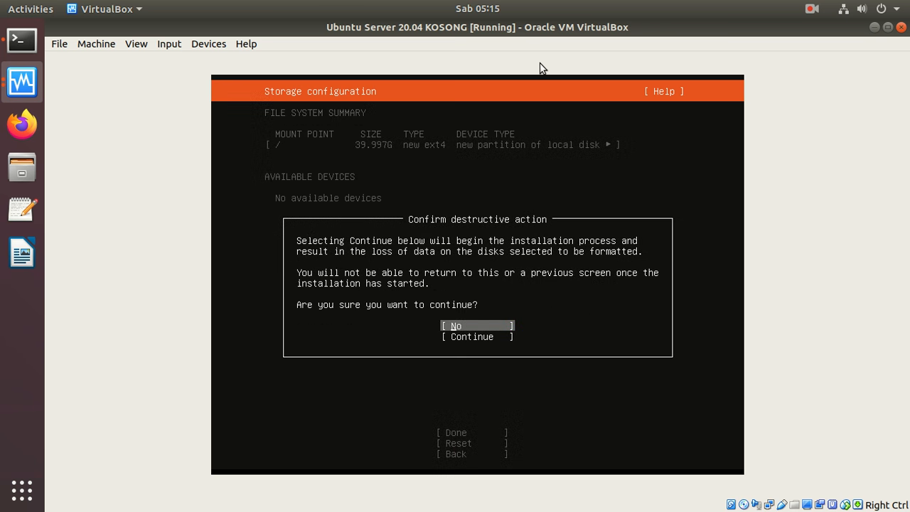
key("Down")
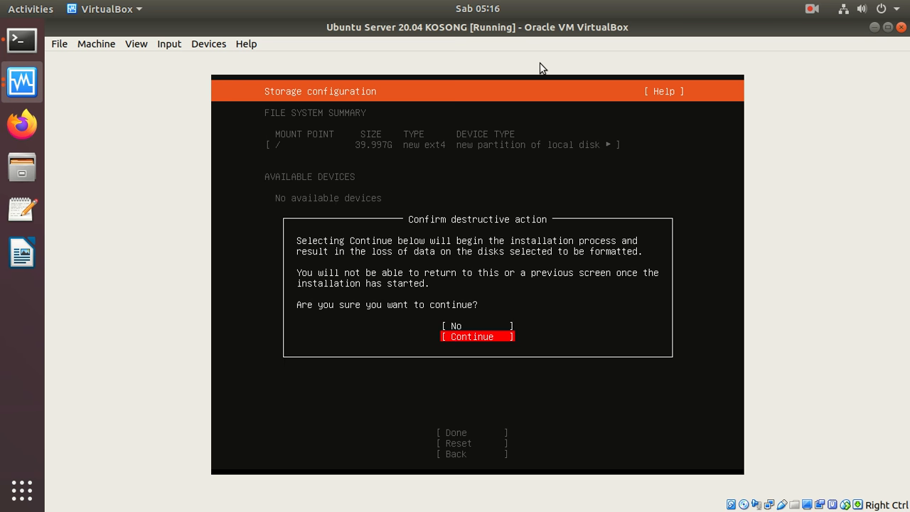
key("Return")
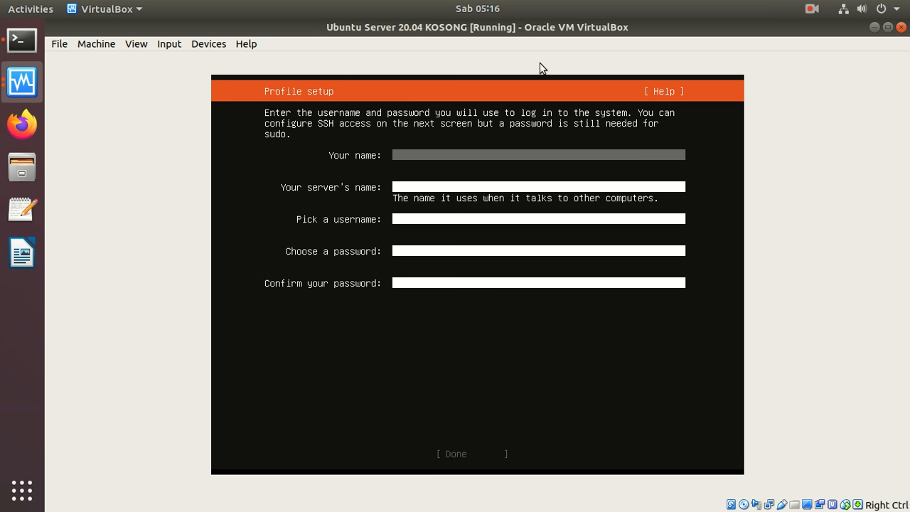
- In the profile setup, enter the user's name, server2004 as the server's name, and the login username
type("onno")
key("Tab")
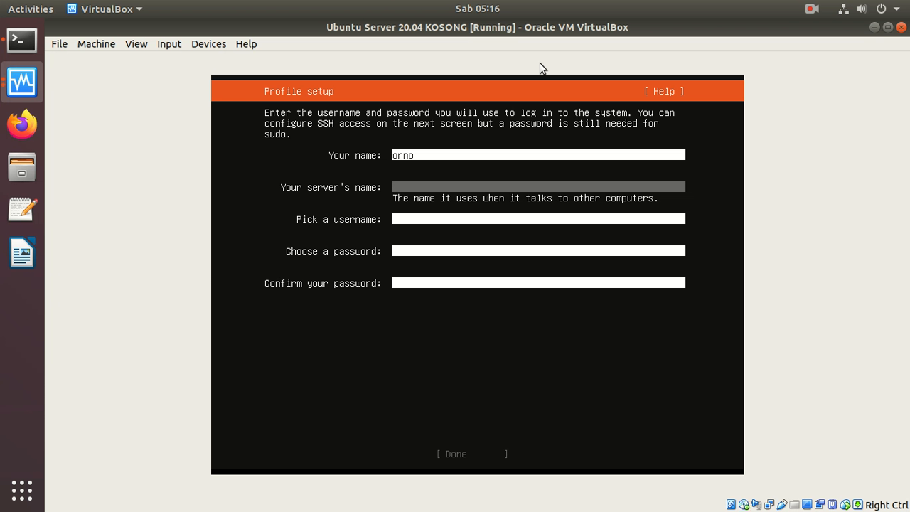
type("server_2004")
key("Tab")
type("onno")
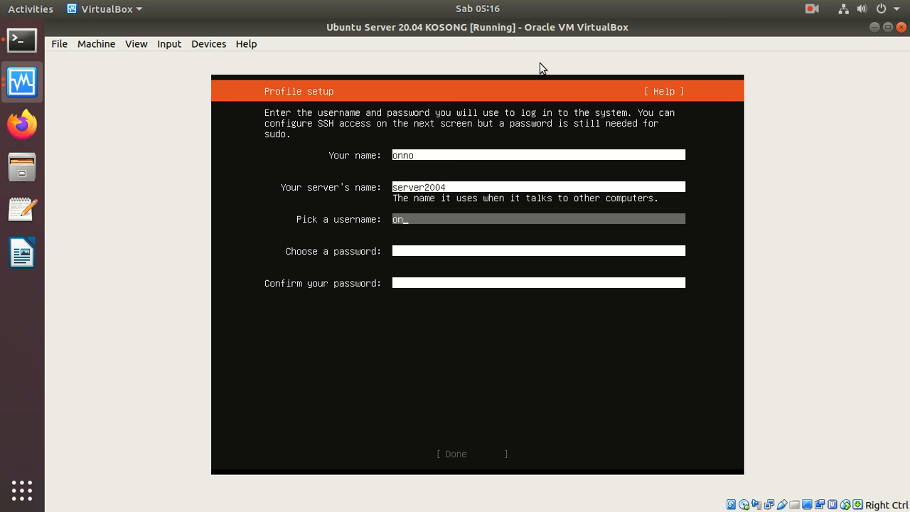
- Enter and confirm the account password, and submit the profile setup
key("Tab")
type("******")
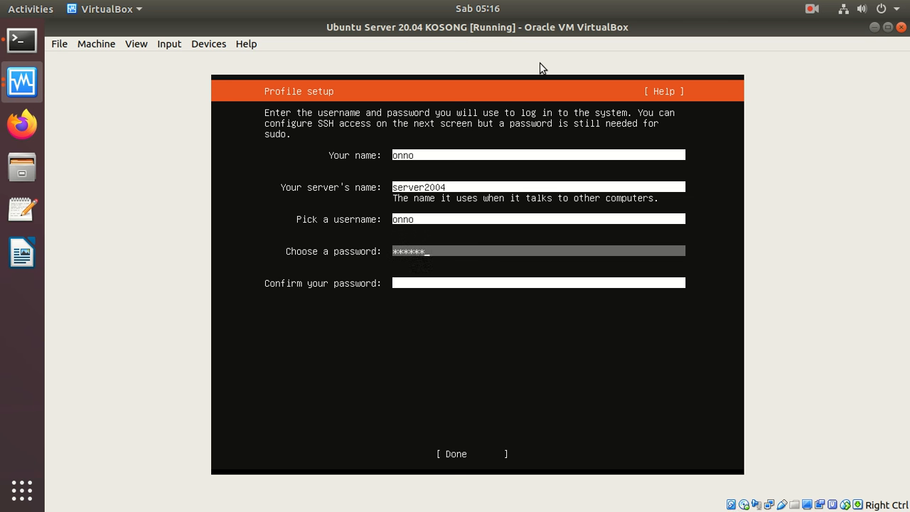
key("Tab")
type("******")
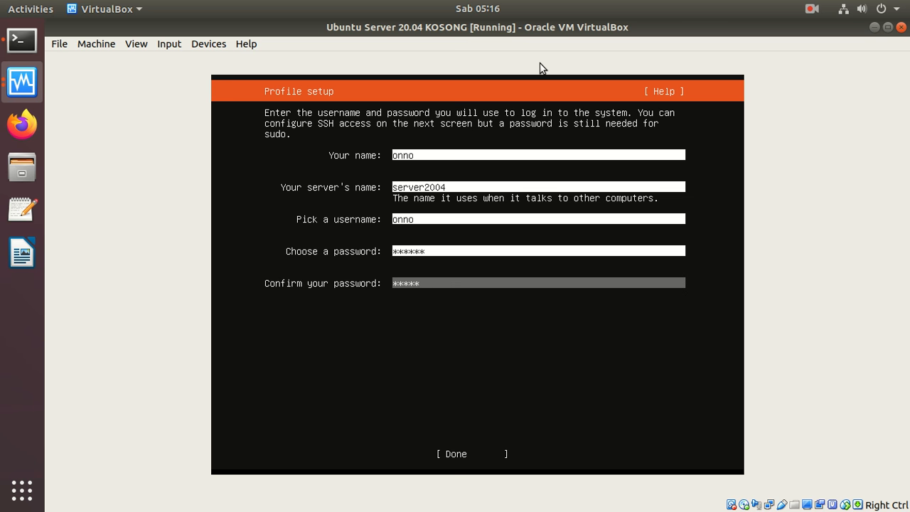
key("Tab")
key("Return")
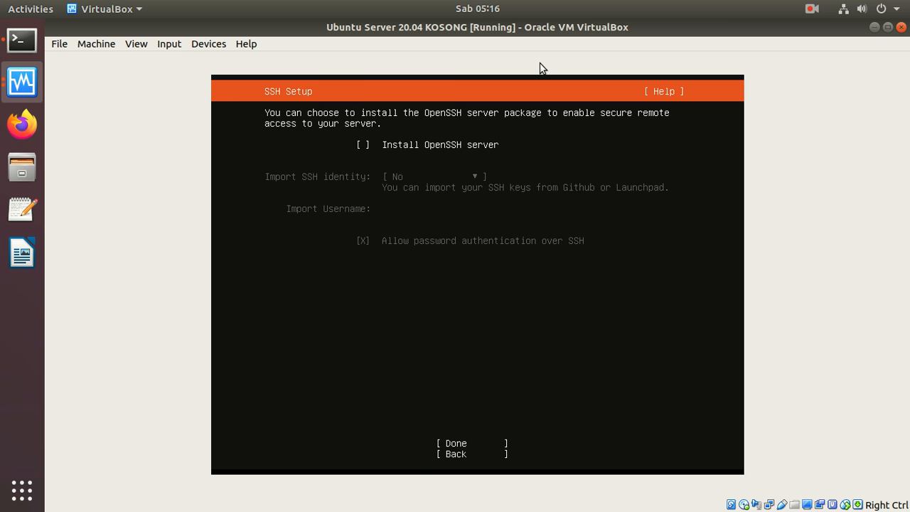
- Enable installation of the OpenSSH server without importing an SSH identity, and continue past the featured snaps without selecting any
key("space")
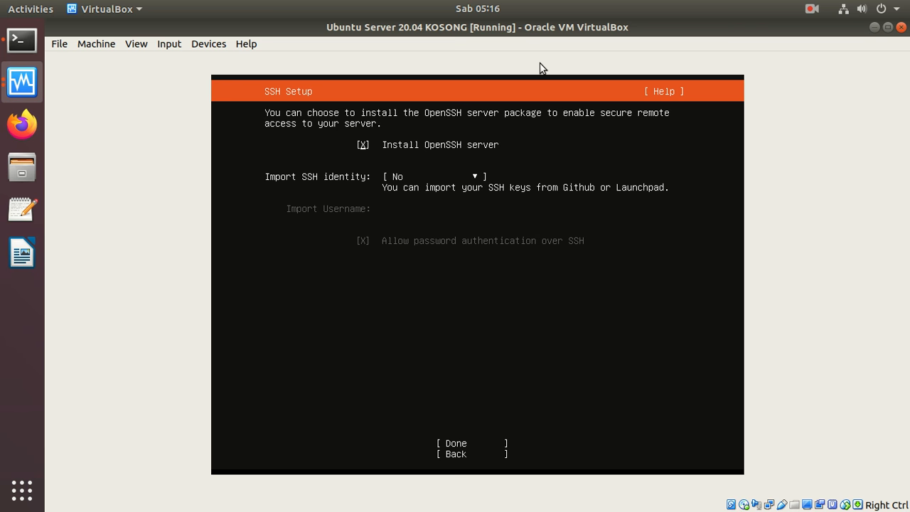
key("Tab")
key("Tab")
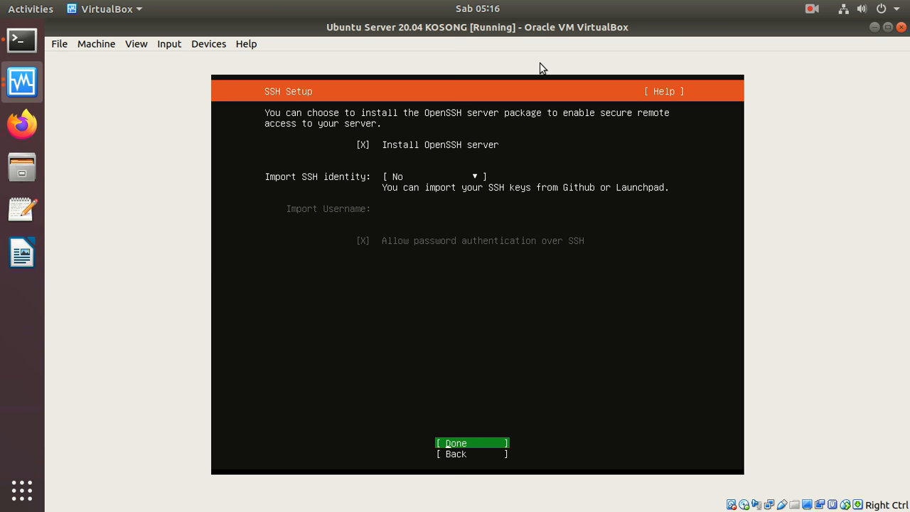
key("Return")
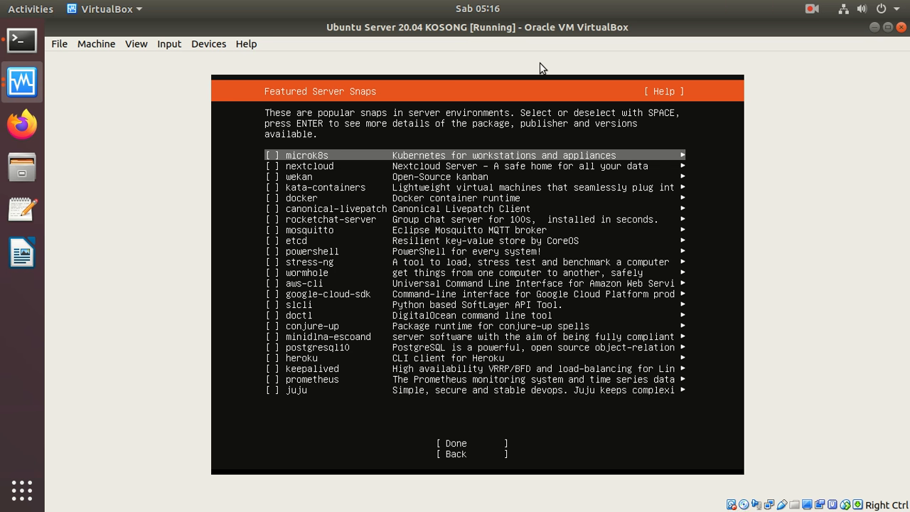
key("Tab")
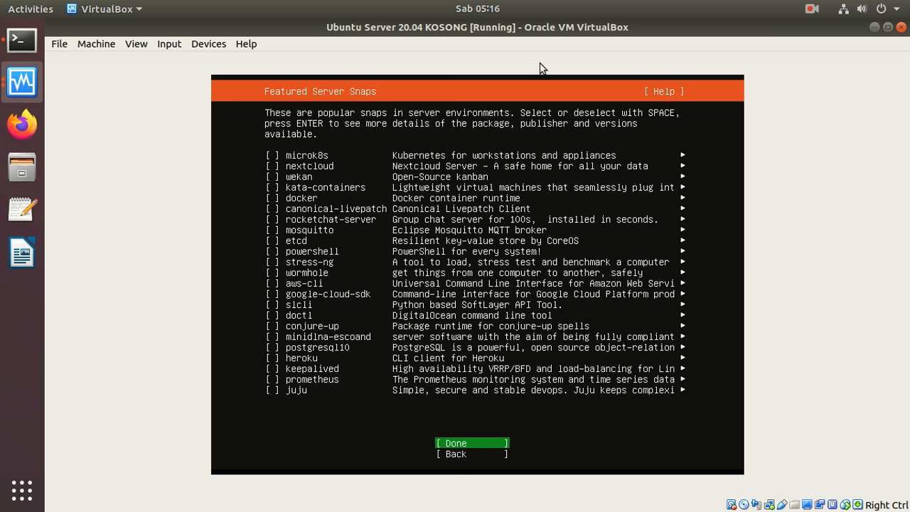
key("Return")
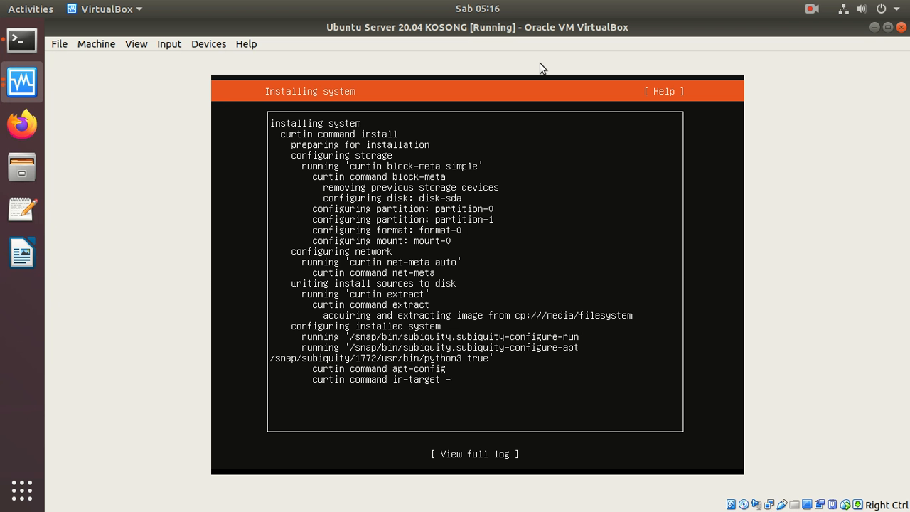
left_click(810, 9)
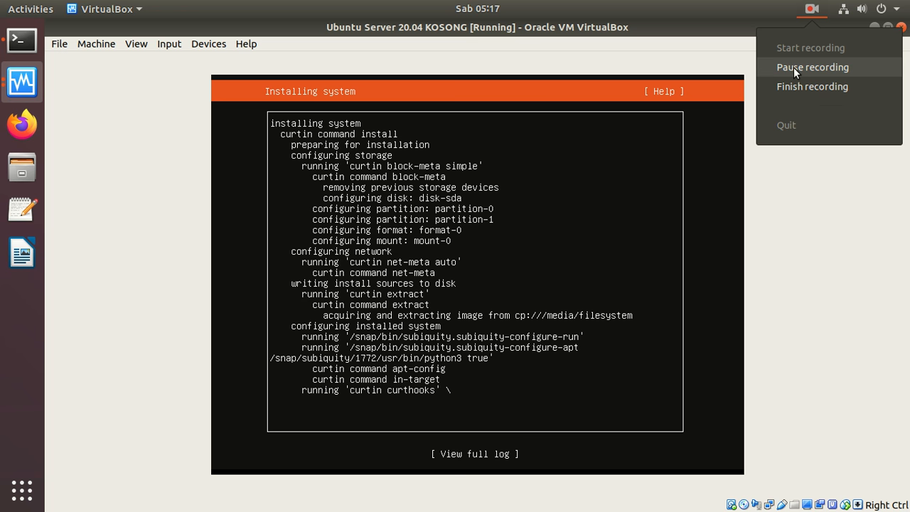
left_click(793, 67)
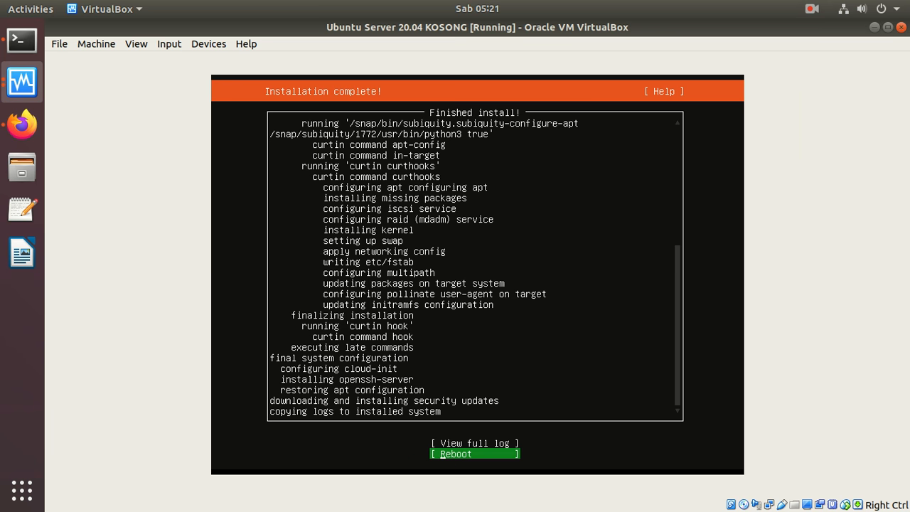
- Reboot into the newly installed server, acknowledging the installation medium prompt and dismissing the mouse pointer integration notices
key("Return")
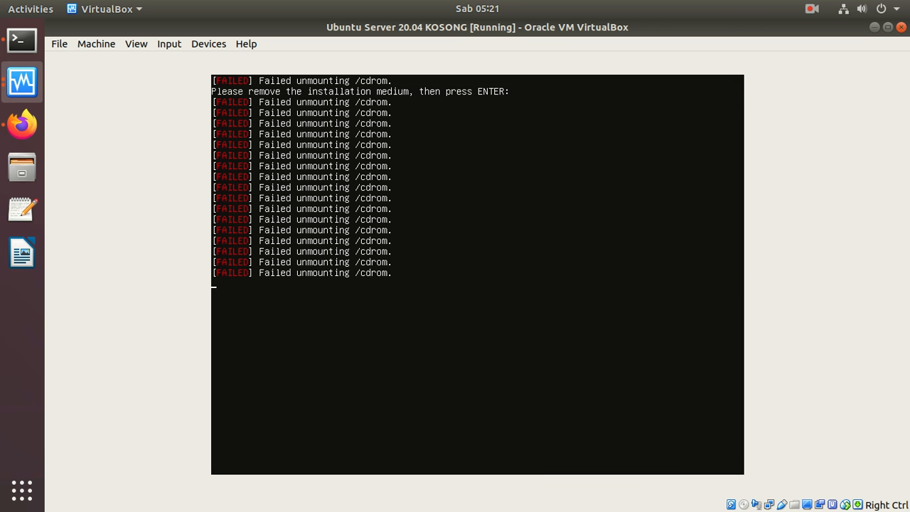
key("Return")
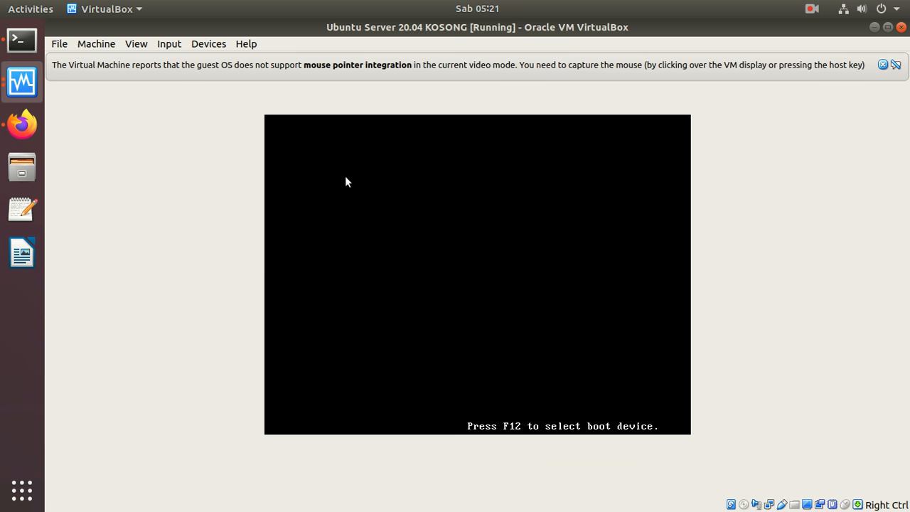
left_click(882, 65)
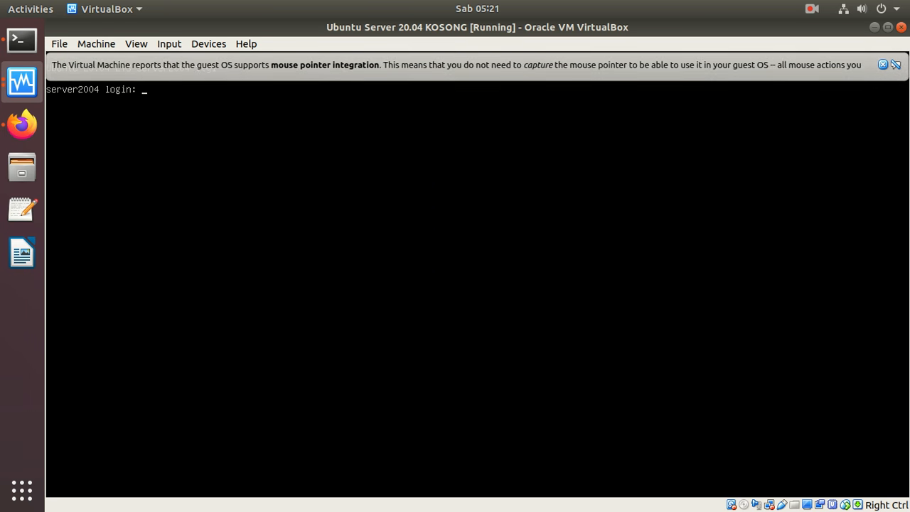
left_click(880, 65)
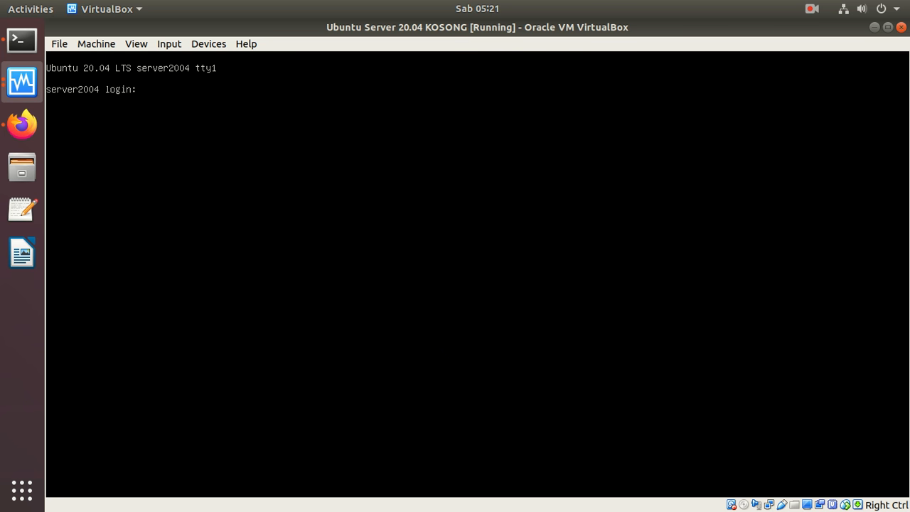
- Log in to server2004 with the account's username and password, and clear the console
type("onno")
key("Return")
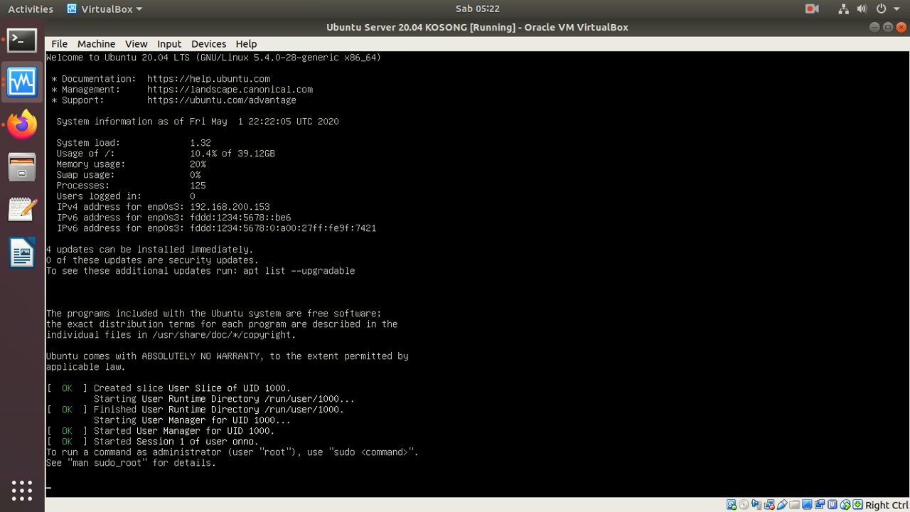
key("Return")
key("Return")
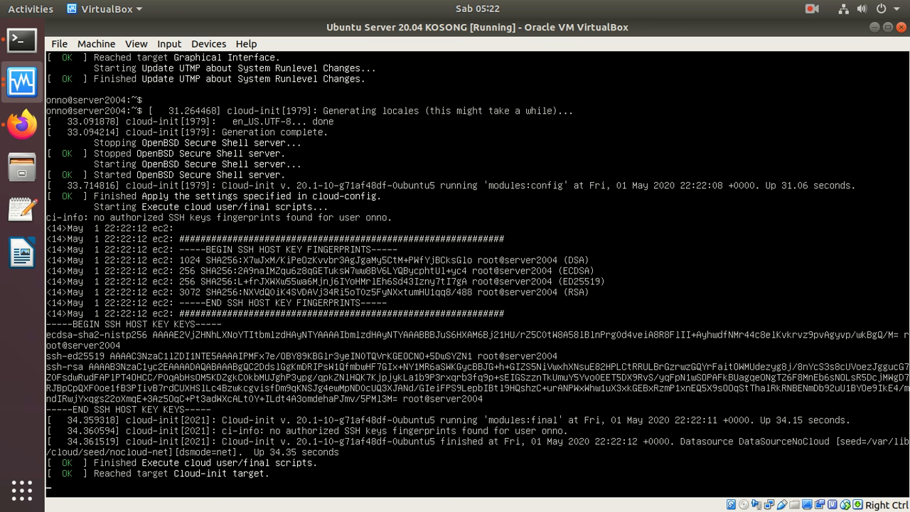
key("Return")
type("clear")
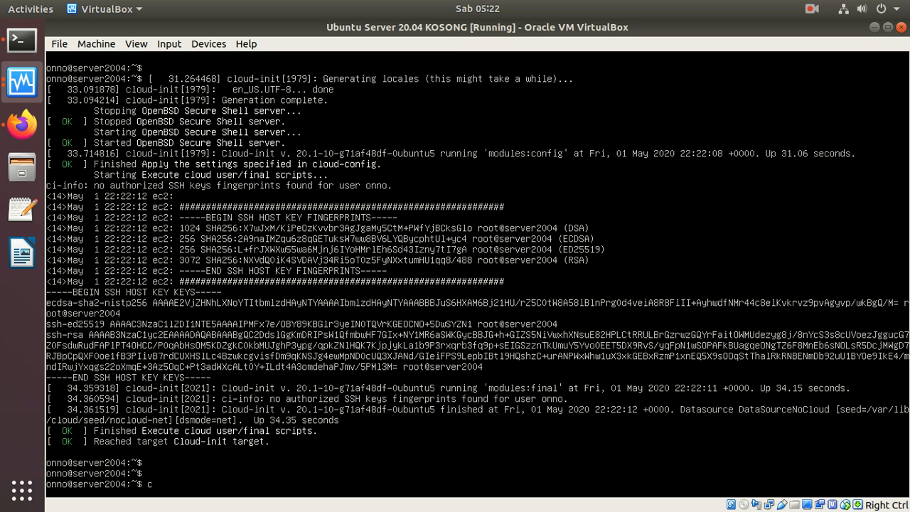
key("Return")
type("ifc")
key("BackSpace")
key("BackSpace")
key("BackSpace")
key("BackSpace")
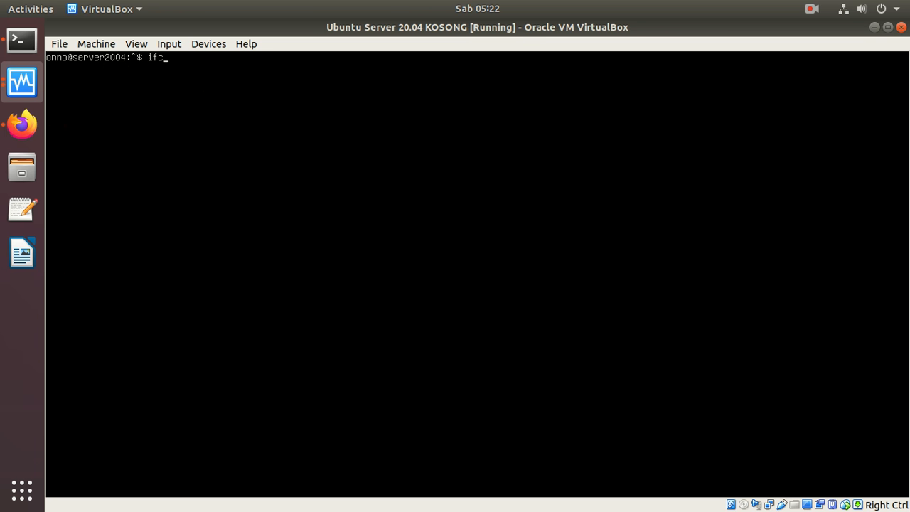
- Switch to the root account with sudo su, entering the account password
type("sudo su")
key("Return")
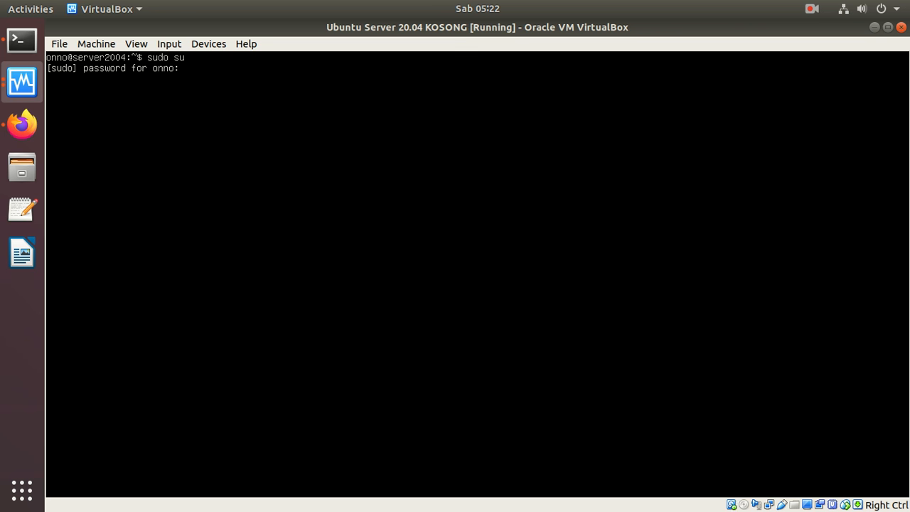
key("Return")
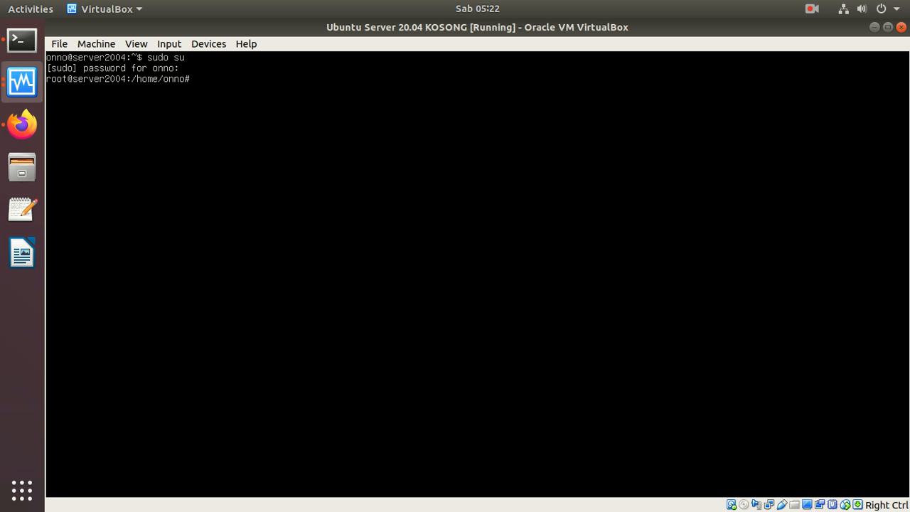
- Refresh the package lists with apt update and install the net-tools package
type("apt update")
key("Return")
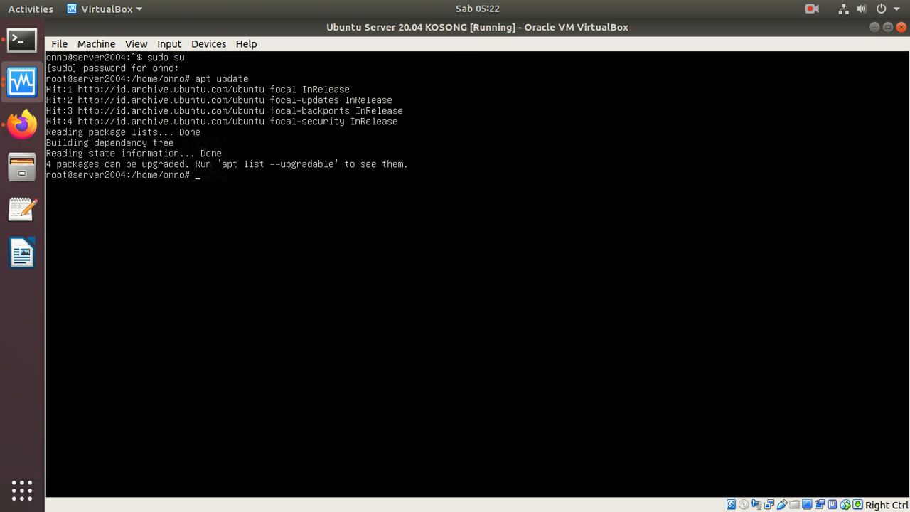
type("apt install net-tools")
key("Return")
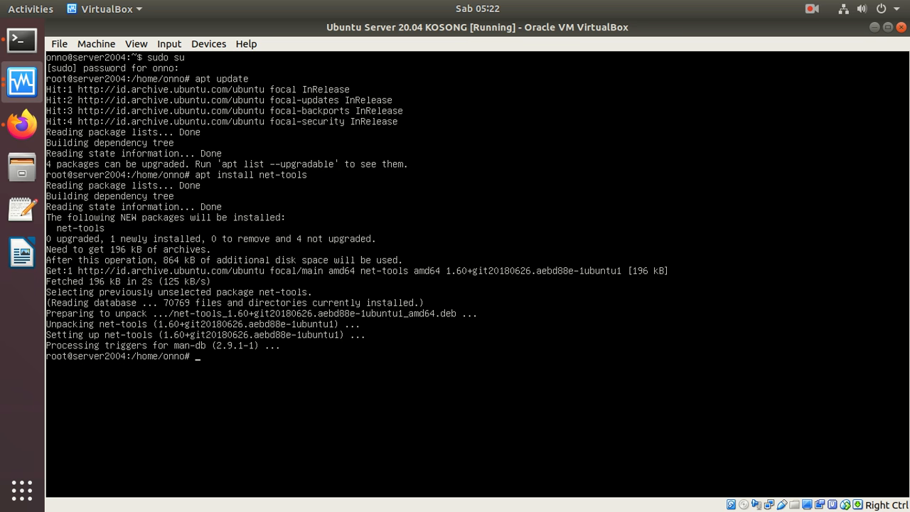
- Clear the console and list the server's network interfaces with ifconfig | more
type("ear")
key("Return")
type("ifconfig | more")
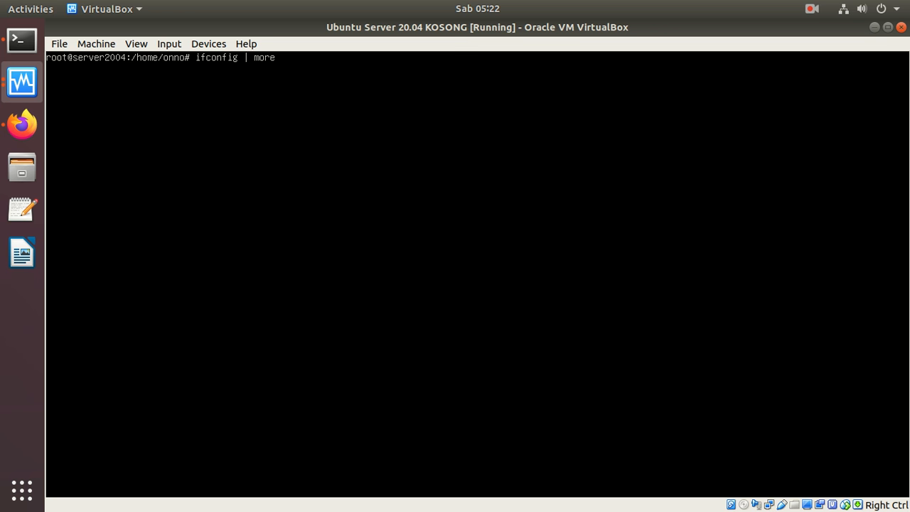
key("Return")
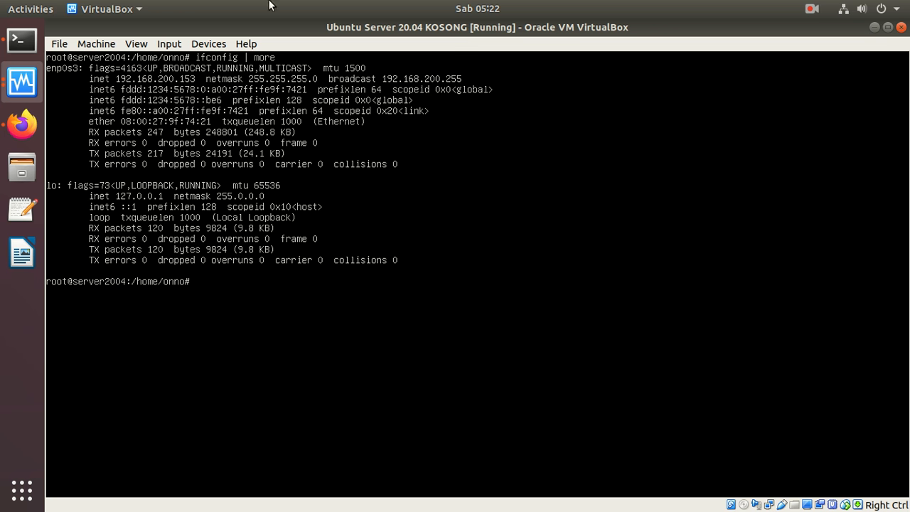
- In the host's Terminal, open an SSH session to the server at 192.168.200.153, accepting its host key and entering the account password
left_click(21, 40)
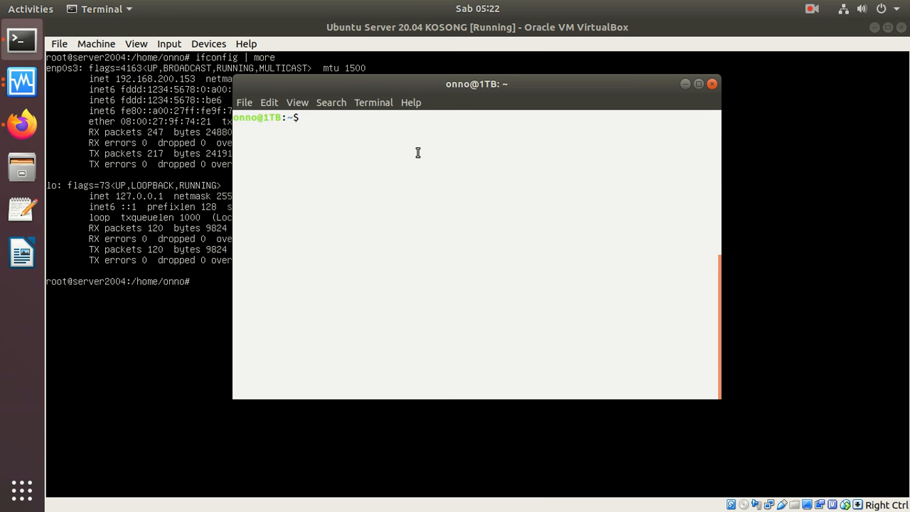
left_click_drag(413, 81, 590, 85)
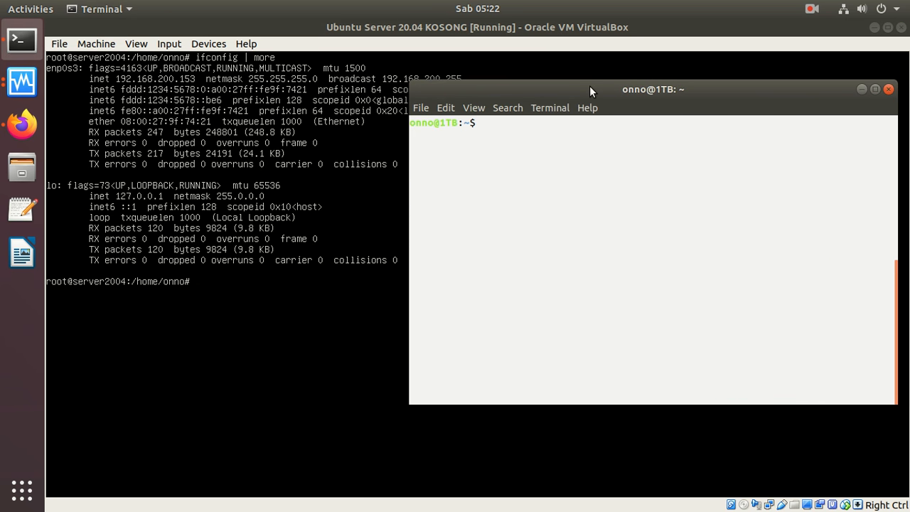
type("ssh onno@192.168.200.153")
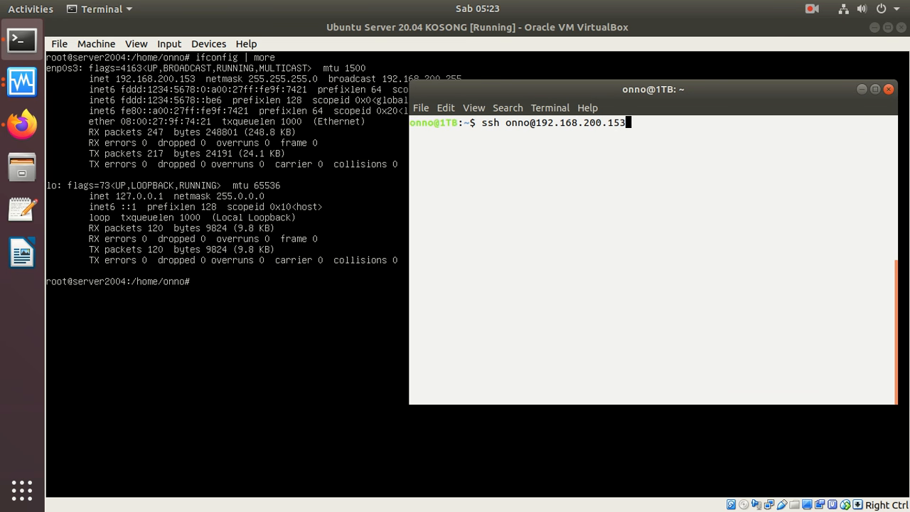
key("Return")
type("yes")
key("Return")
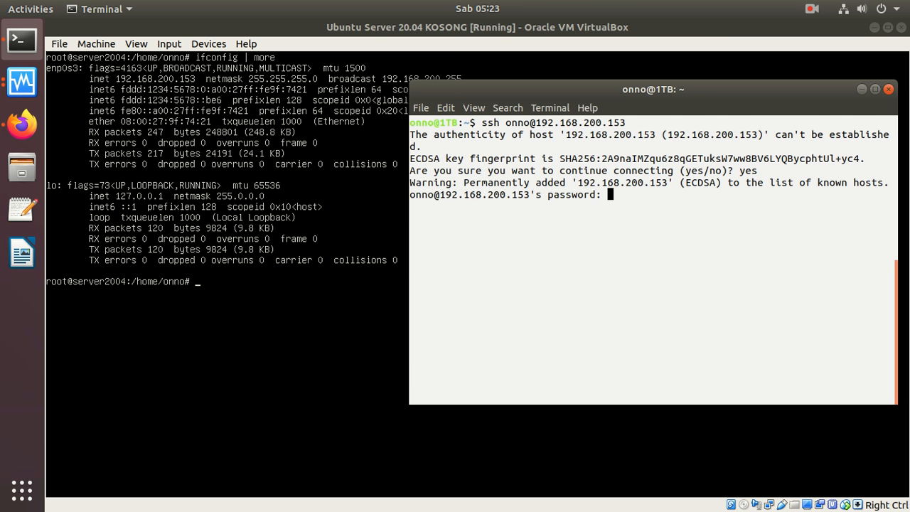
key("Return")
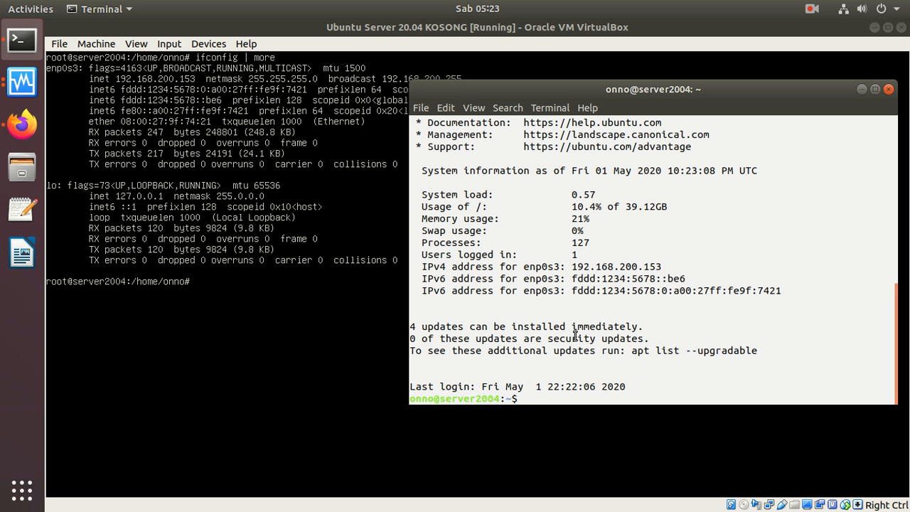
- In the SSH session, clear the screen, list the home directory and check the network interfaces with ifconfig
type("clear")
key("Return")
type("ls")
key("Return")
type("ifconfig")
key("Return")
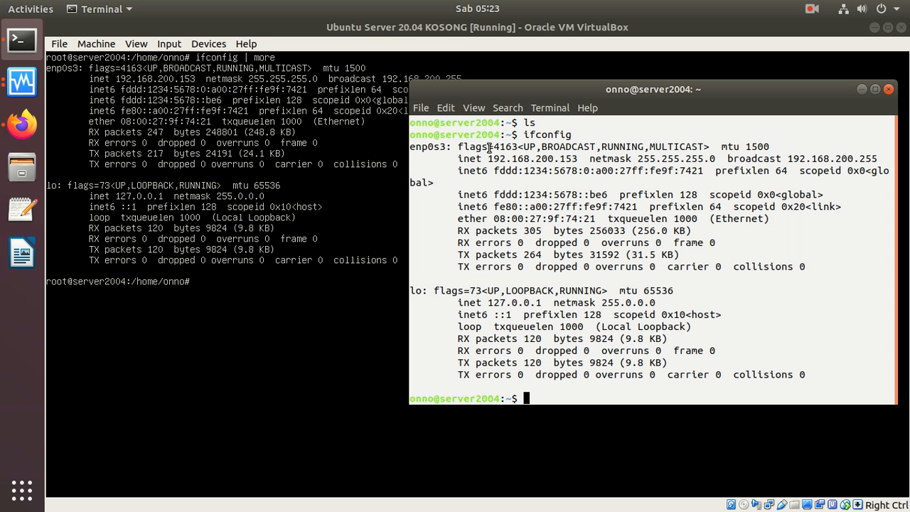
- Gain root in the SSH session with sudo su and the account password, and shut the server down with shutdown -h now
type("sudo su")
key("Return")
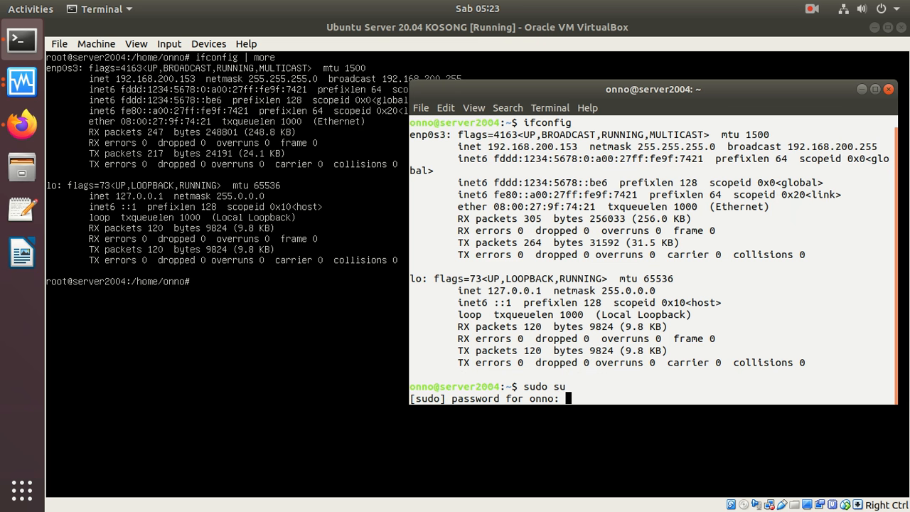
key("Return")
type("shutdown -")
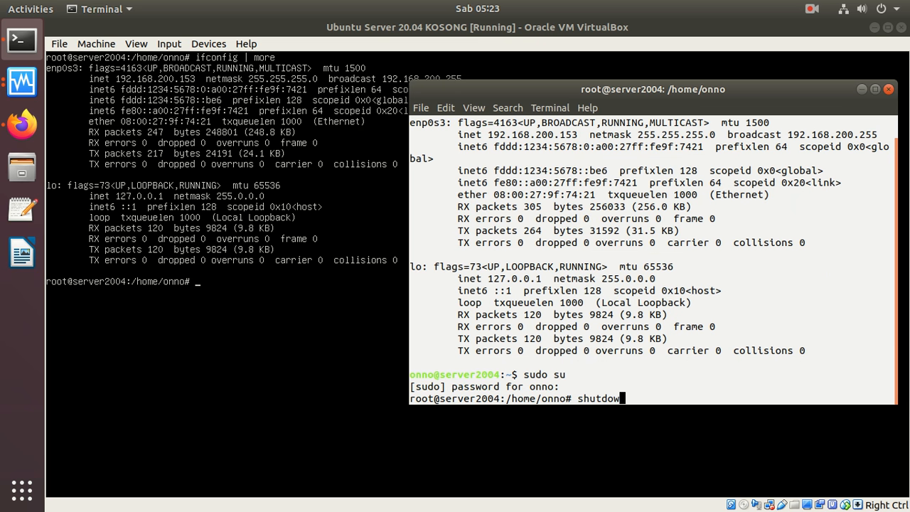
type("h now")
key("Return")
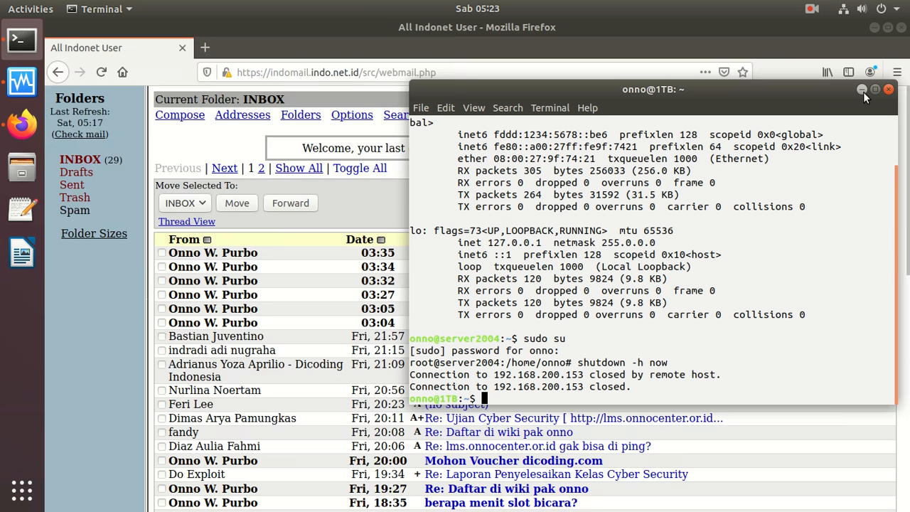
- Minimize the terminal, switch to VirtualBox Manager and start cloning the Ubuntu Server 20.04 KOSONG machine
left_click(861, 90)
left_click(21, 81)
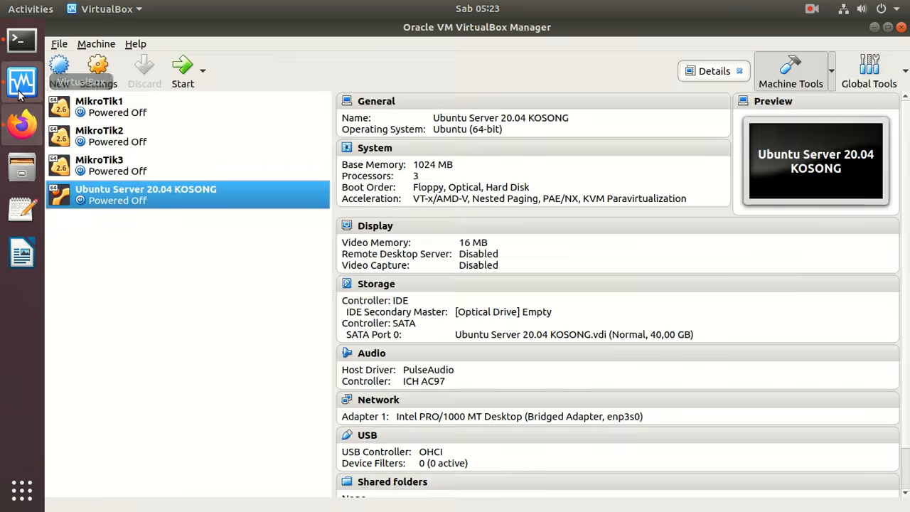
right_click(198, 199)
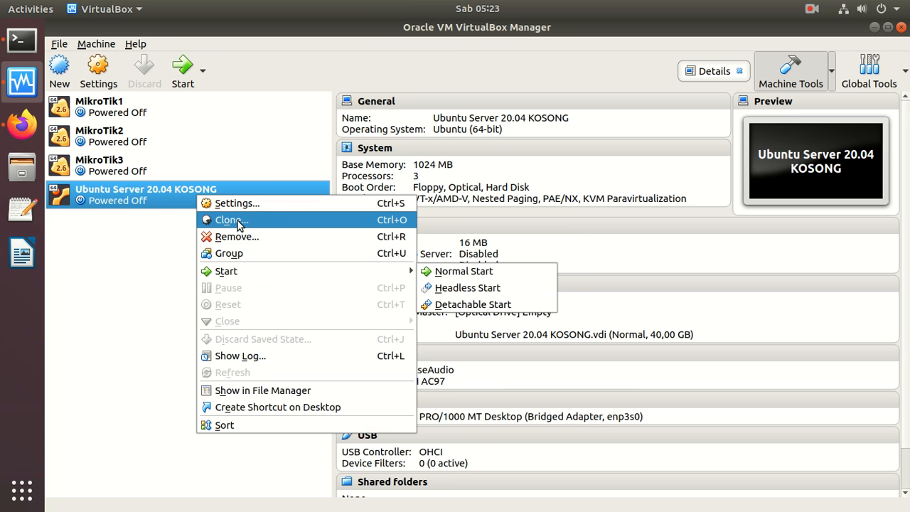
key("ctrl+o")
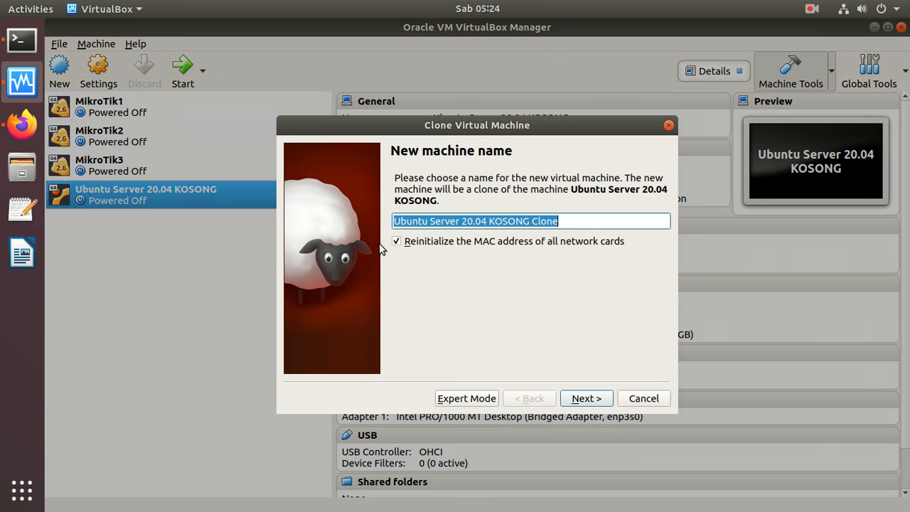
- Name the clone Ubuntu Server 20.04 MOODLE, keep the MAC address reinitialization enabled, and continue to the clone type
left_click(592, 222)
key("BackSpace")
key("BackSpace")
key("BackSpace")
key("BackSpace")
key("BackSpace")
key("BackSpace")
key("BackSpace")
key("BackSpace")
key("BackSpace")
key("BackSpace")
key("BackSpace")
key("BackSpace")
key("BackSpace")
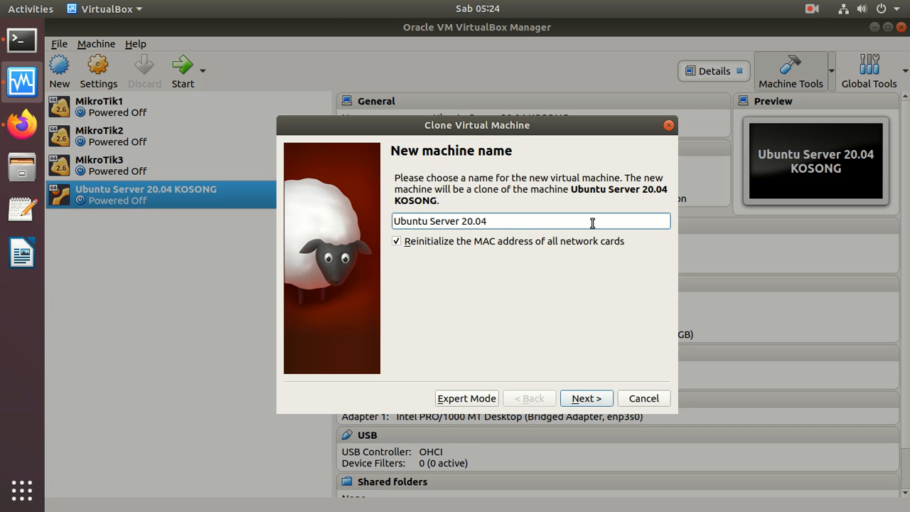
type("Moodle")
key("BackSpace")
key("BackSpace")
key("BackSpace")
key("BackSpace")
key("BackSpace")
type("OODLE")
left_click(595, 400)
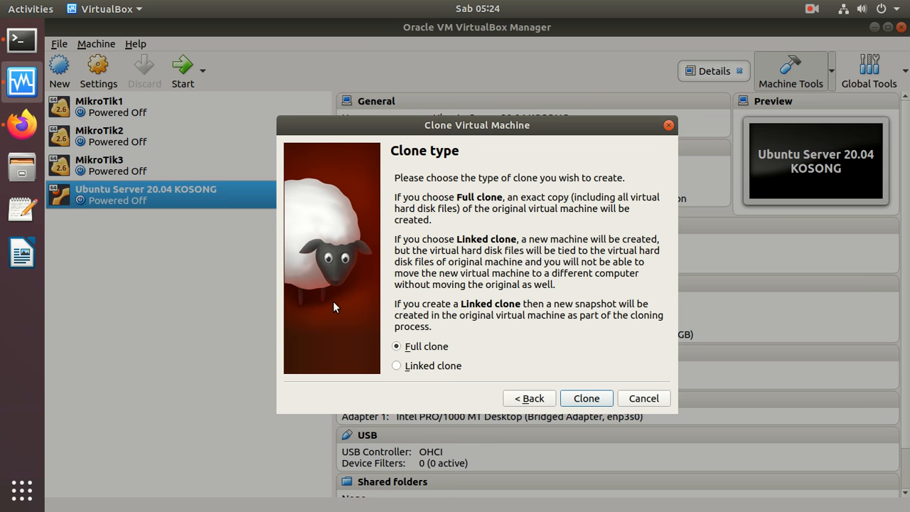
- Create the Ubuntu Server 20.04 MOODLE machine as a full clone
left_click(587, 398)
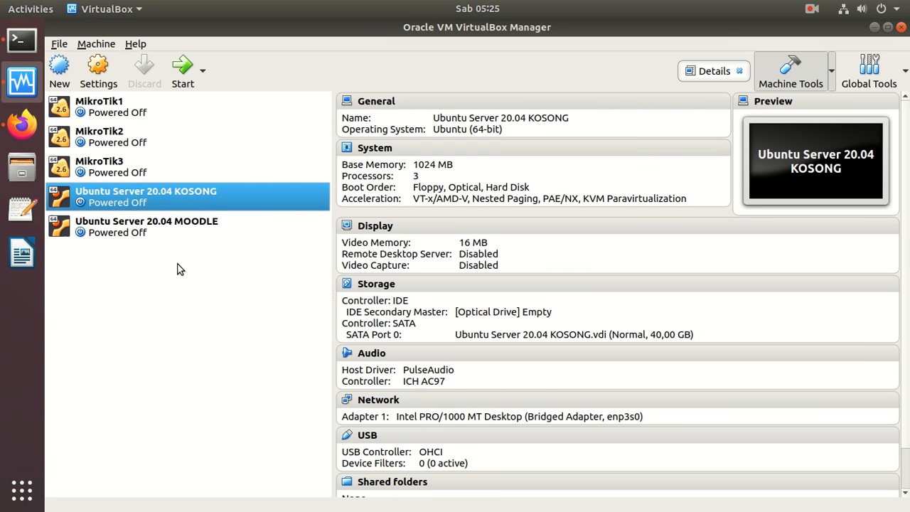
right_click(163, 194)
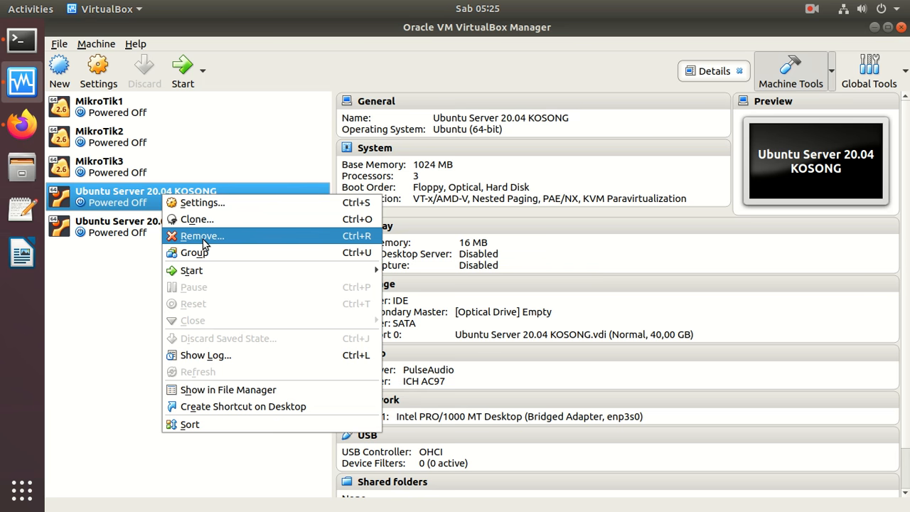
left_click(140, 272)
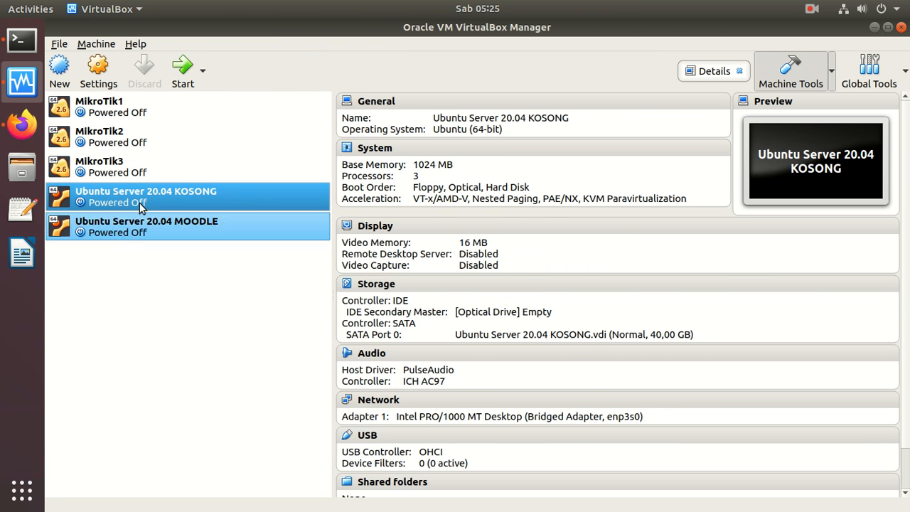
left_click(59, 46)
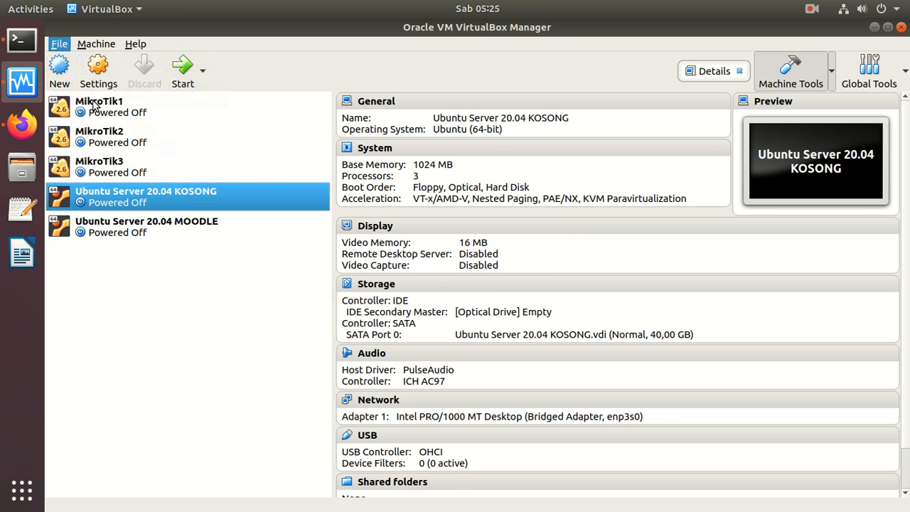
left_click(94, 96)
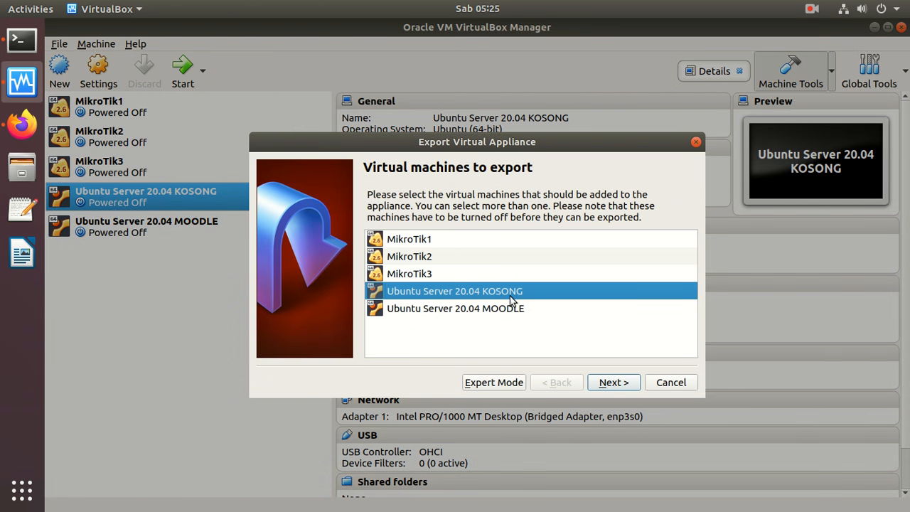
left_click(669, 382)
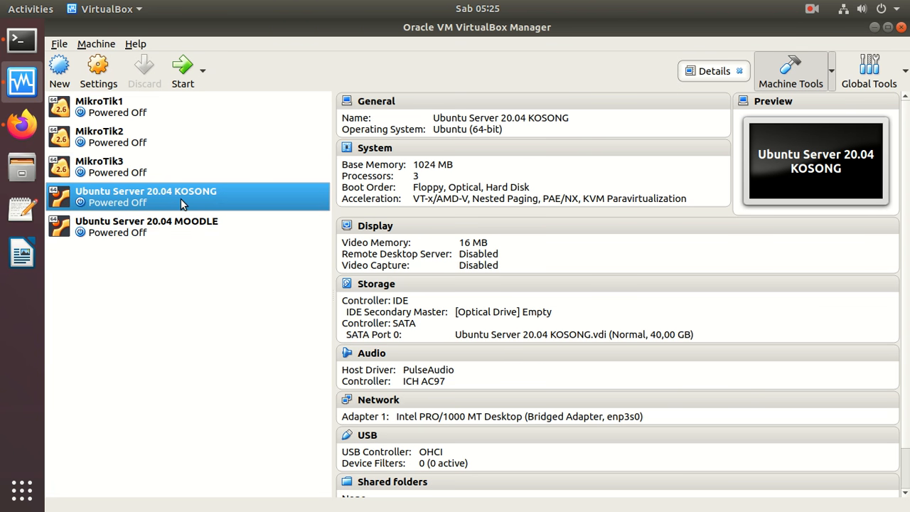
- Export the Ubuntu Server 20.04 KOSONG machine as an appliance to Ubuntu Server 20.ova in Documents, using Open Virtualization Format 1.0 without a manifest file
left_click(56, 44)
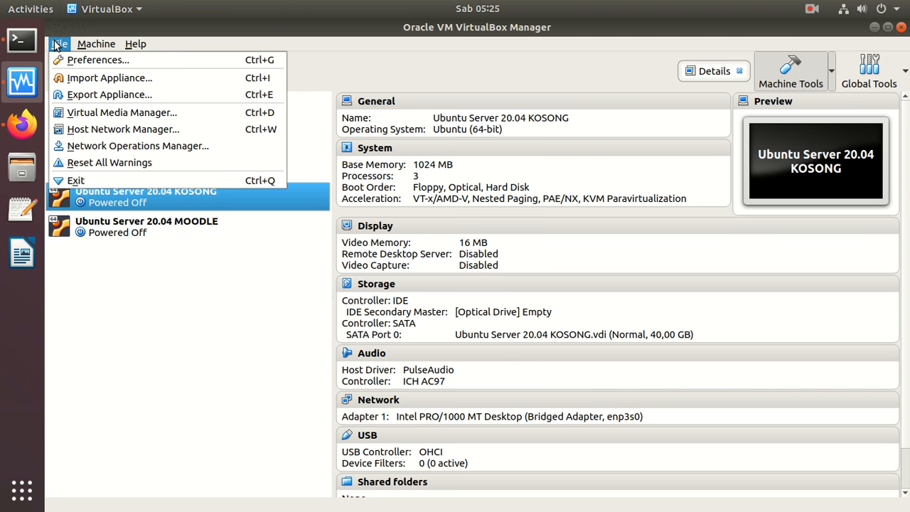
left_click(82, 94)
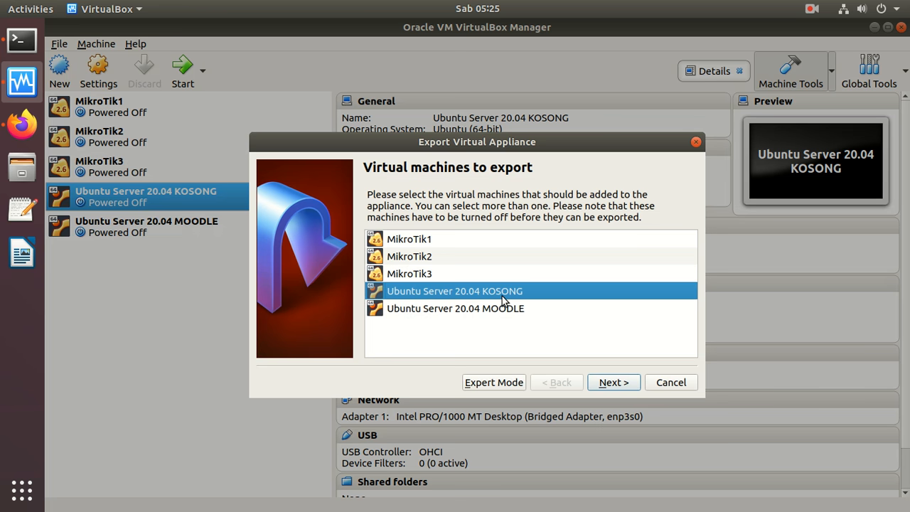
left_click(612, 383)
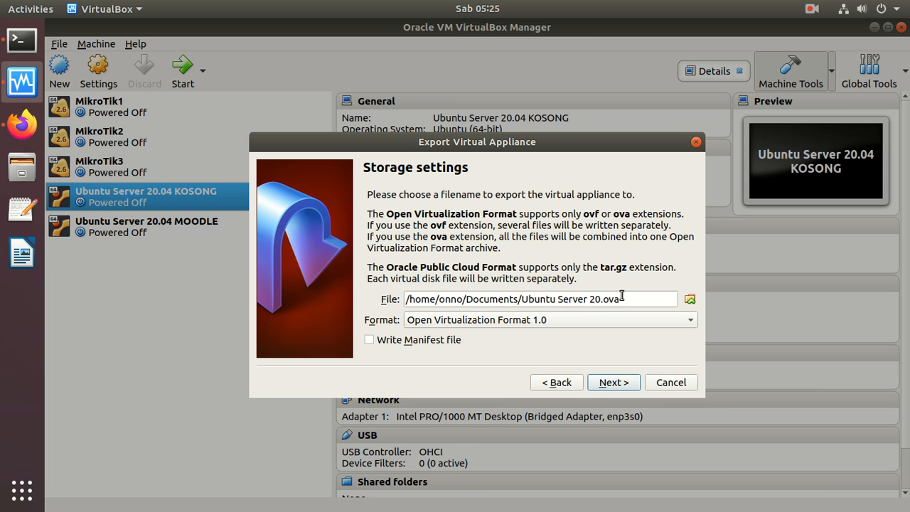
left_click(612, 383)
left_click(611, 383)
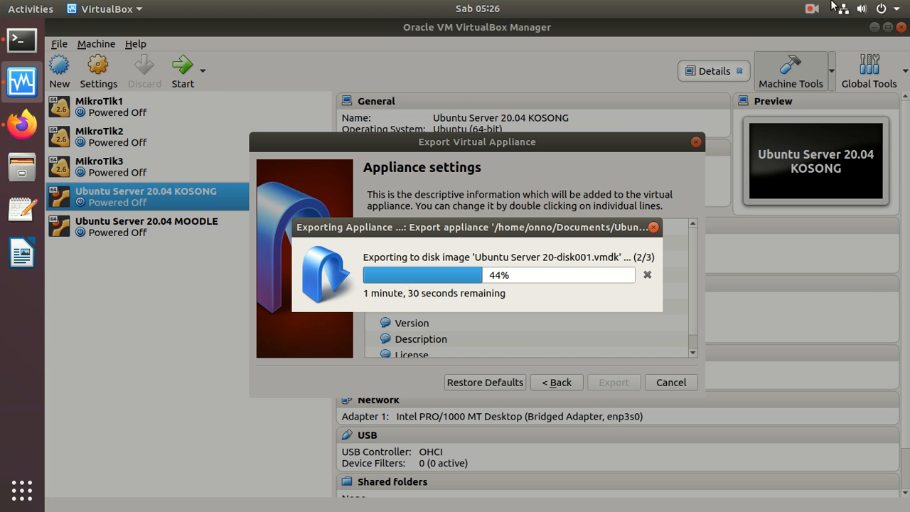
left_click(810, 8)
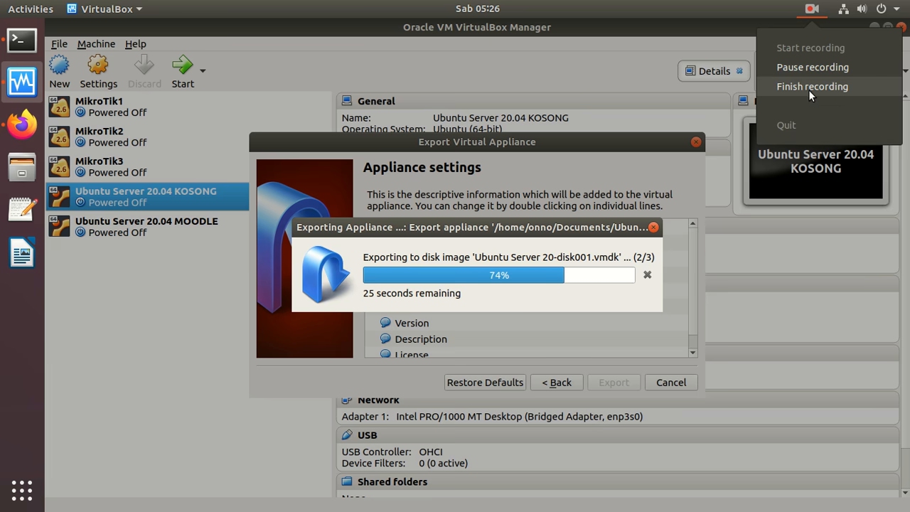